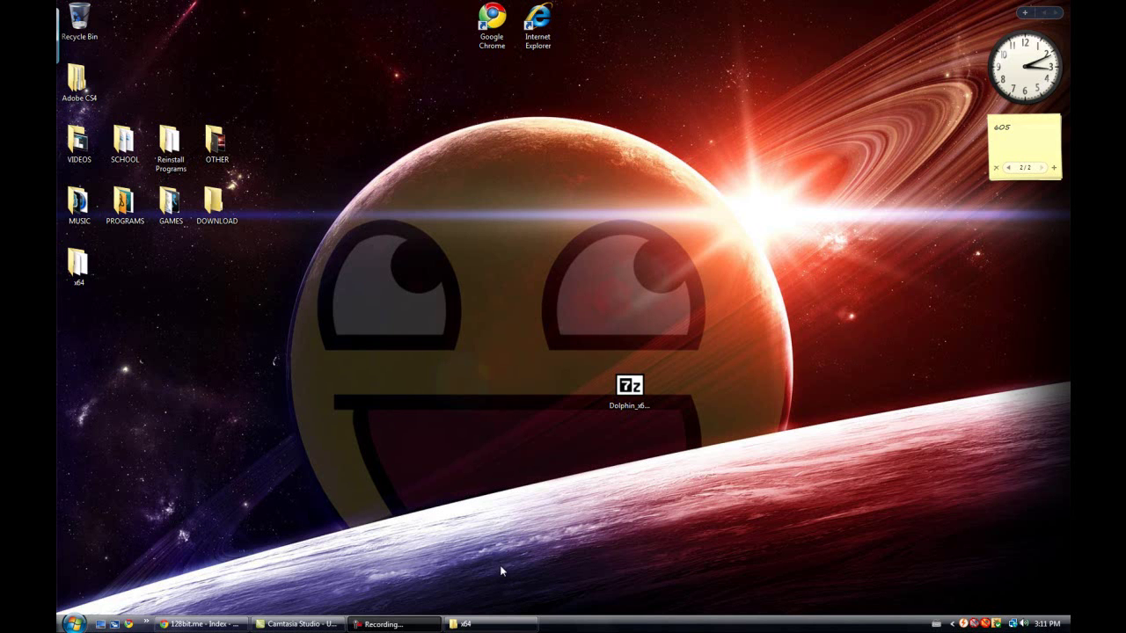
# Bring up the Emulator Zone Dolphin download page, dismiss the Kontera ad popup, and minimise the browser.
pyautogui.click(201, 623)
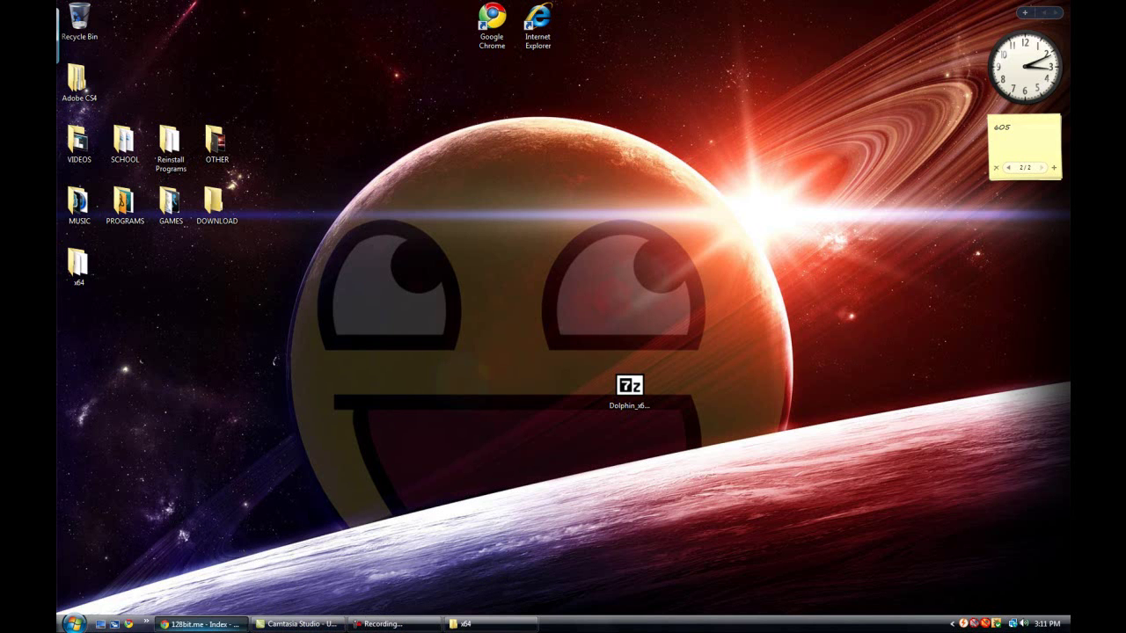
pyautogui.click(102, 9)
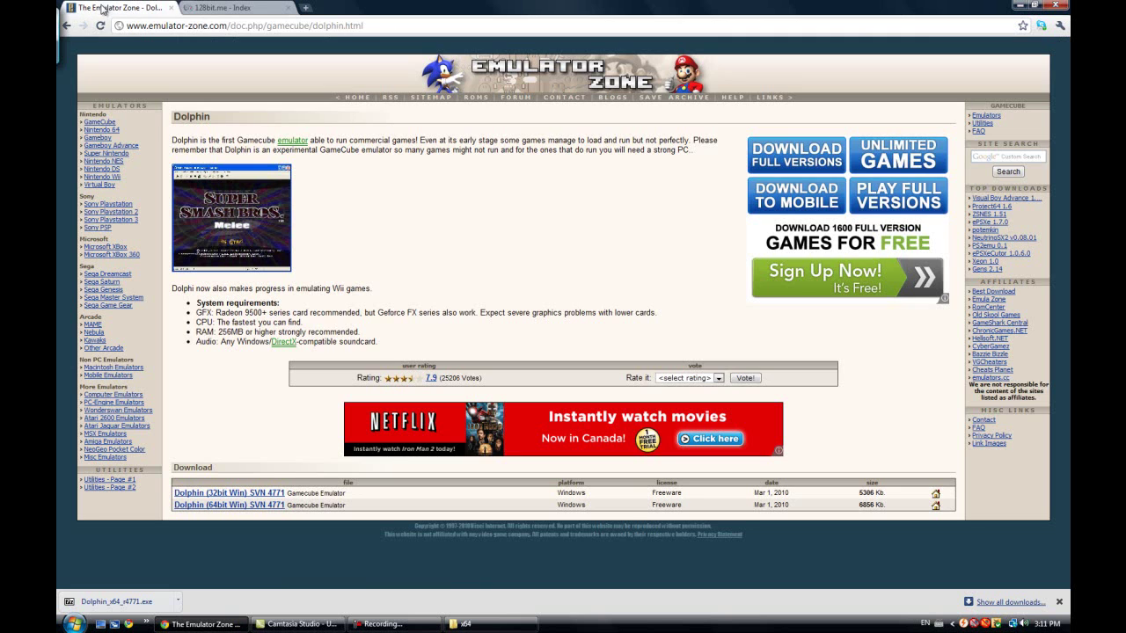
pyautogui.moveTo(327, 343); pyautogui.dragTo(243, 345)
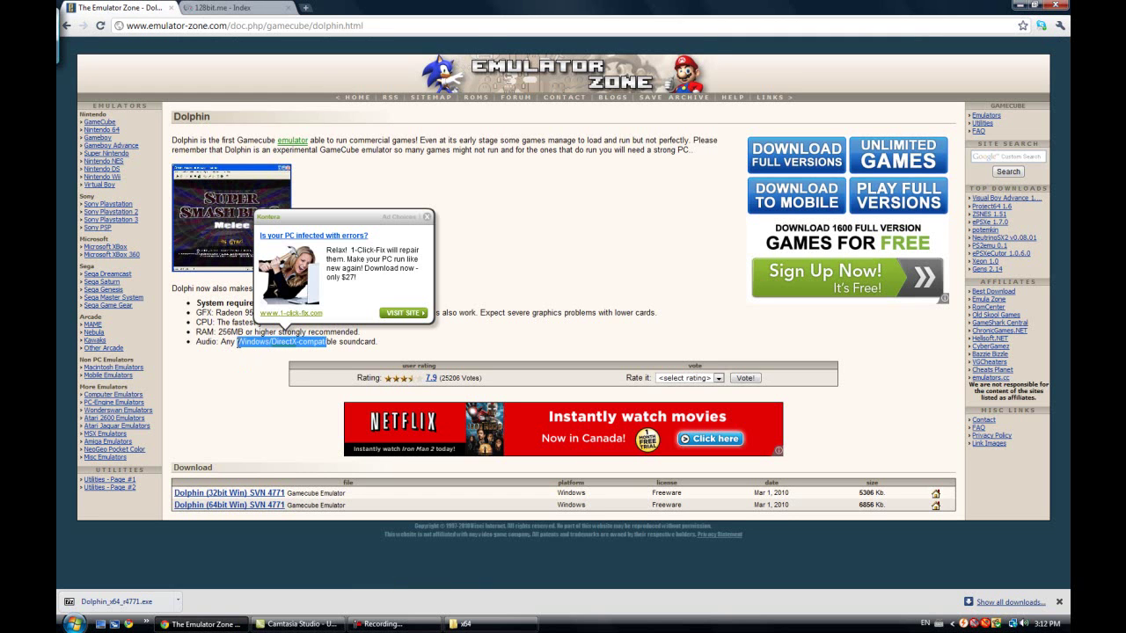
pyautogui.click(244, 391)
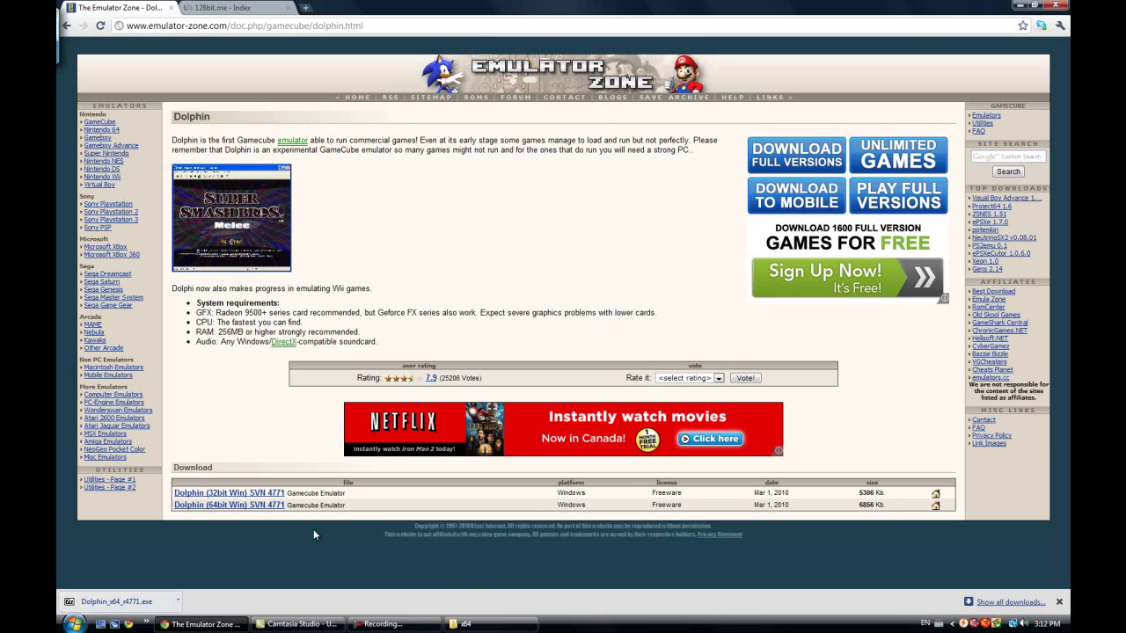
pyautogui.moveTo(198, 627)
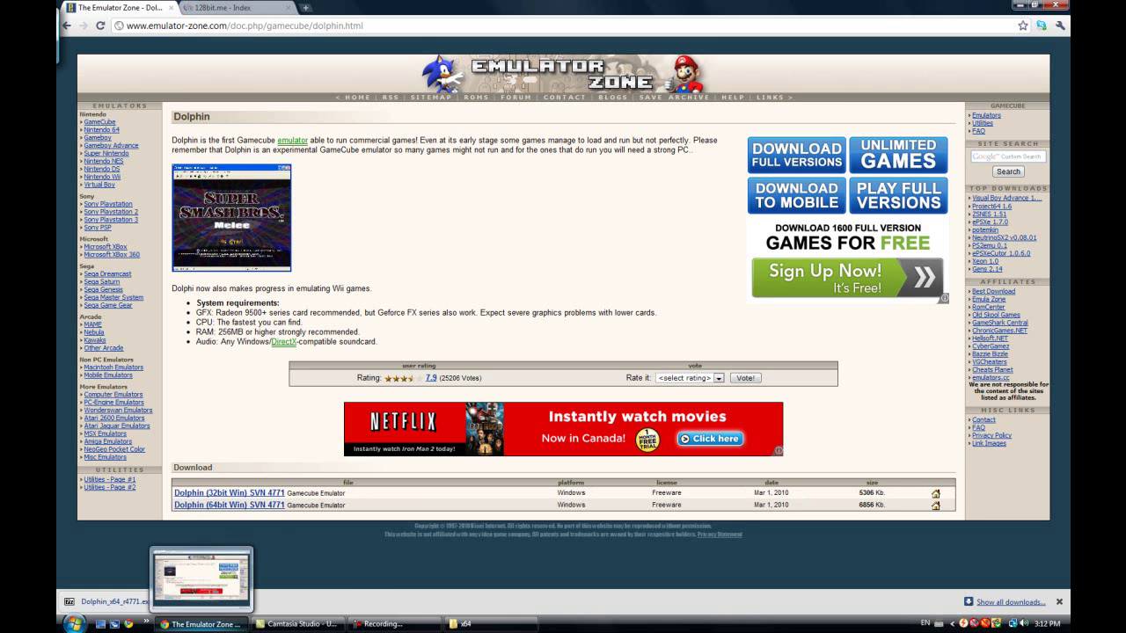
pyautogui.click(226, 625)
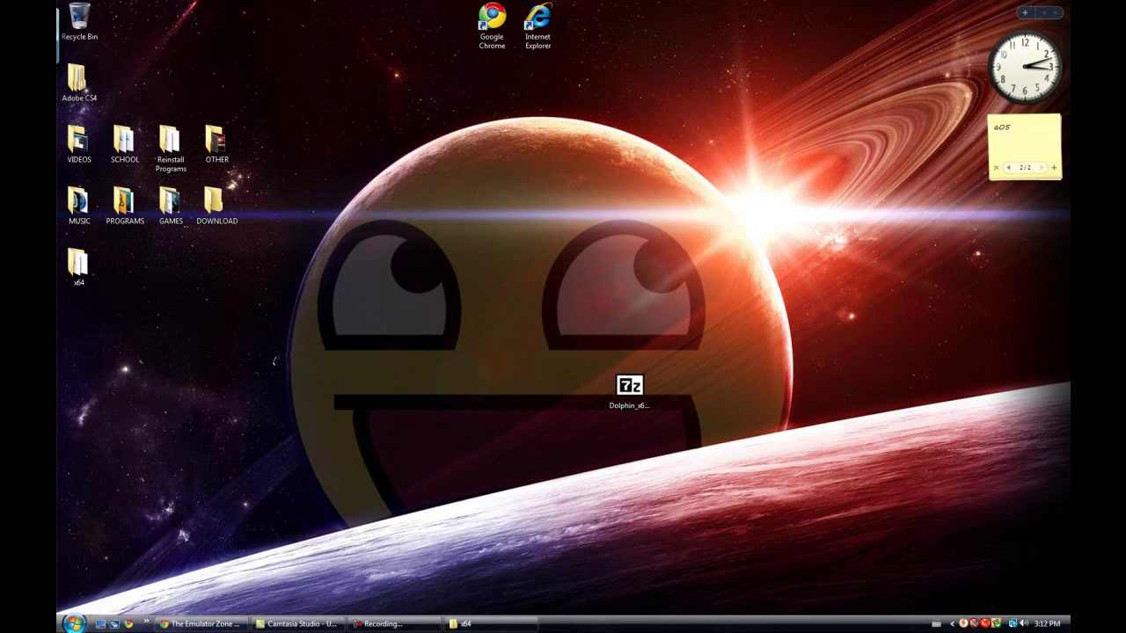
pyautogui.click(74, 624)
pyautogui.click(335, 571)
pyautogui.click(74, 623)
pyautogui.click(244, 456)
pyautogui.rightClick(246, 143)
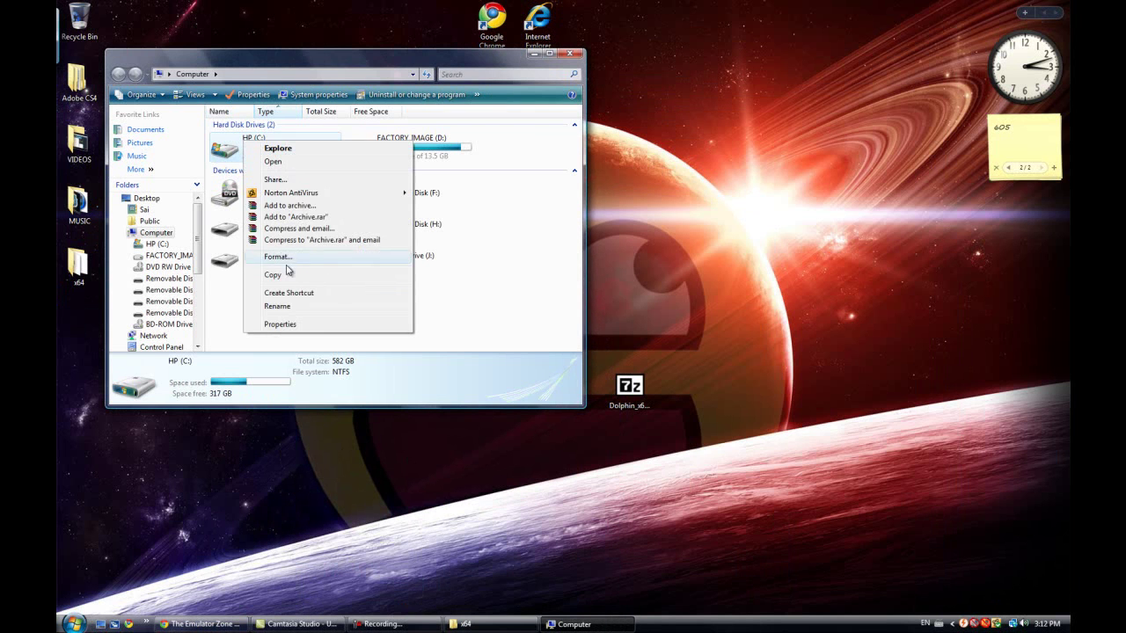
pyautogui.click(272, 325)
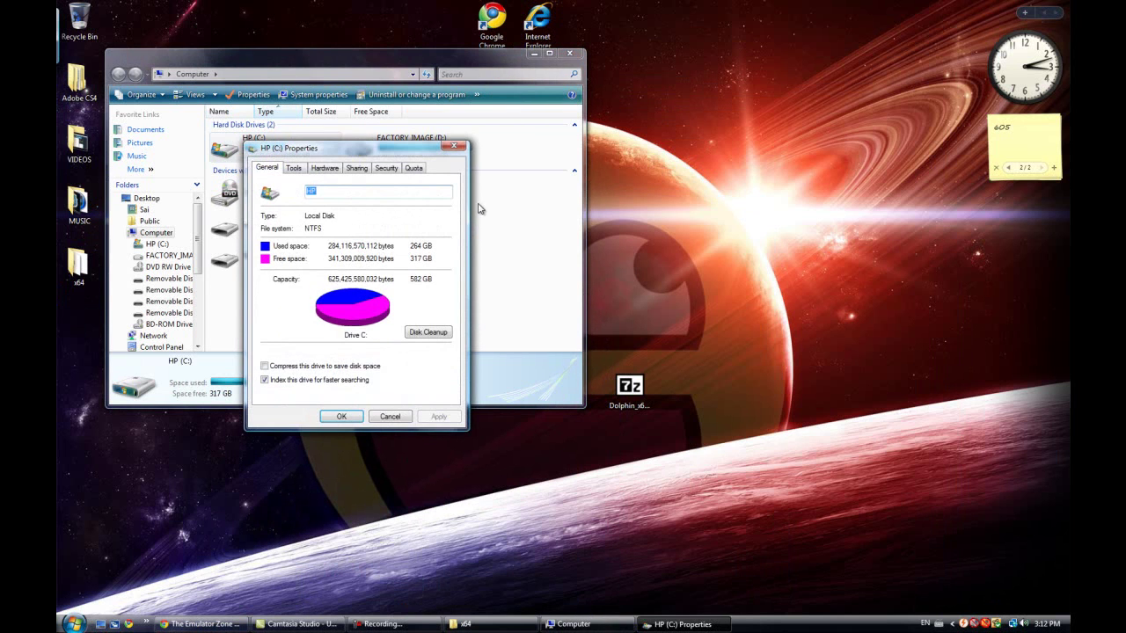
pyautogui.click(452, 147)
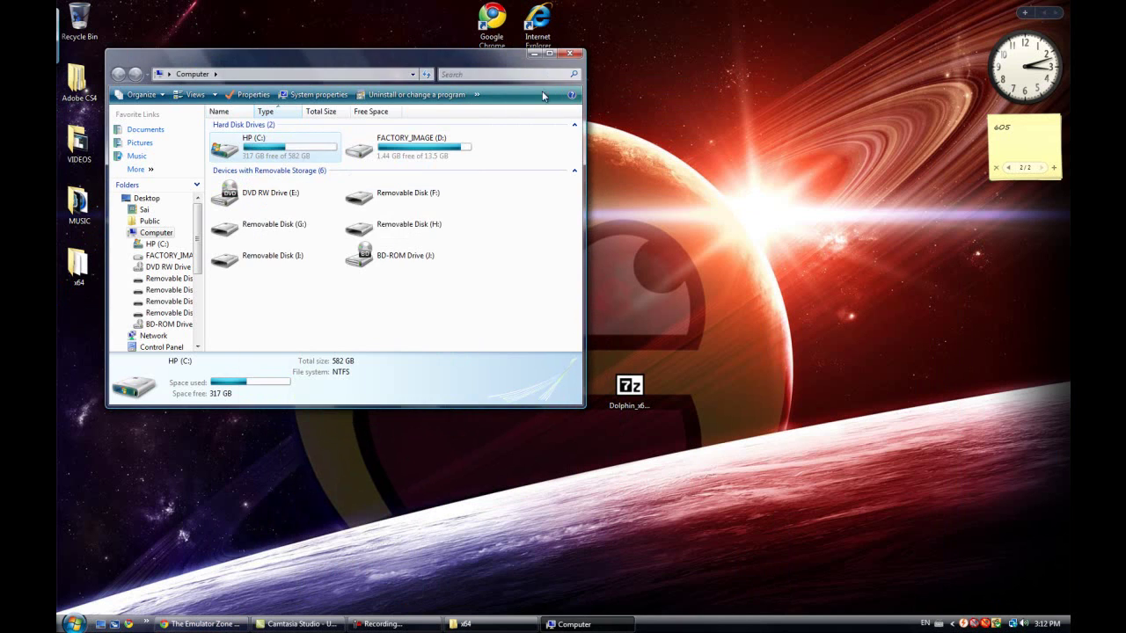
pyautogui.click(570, 54)
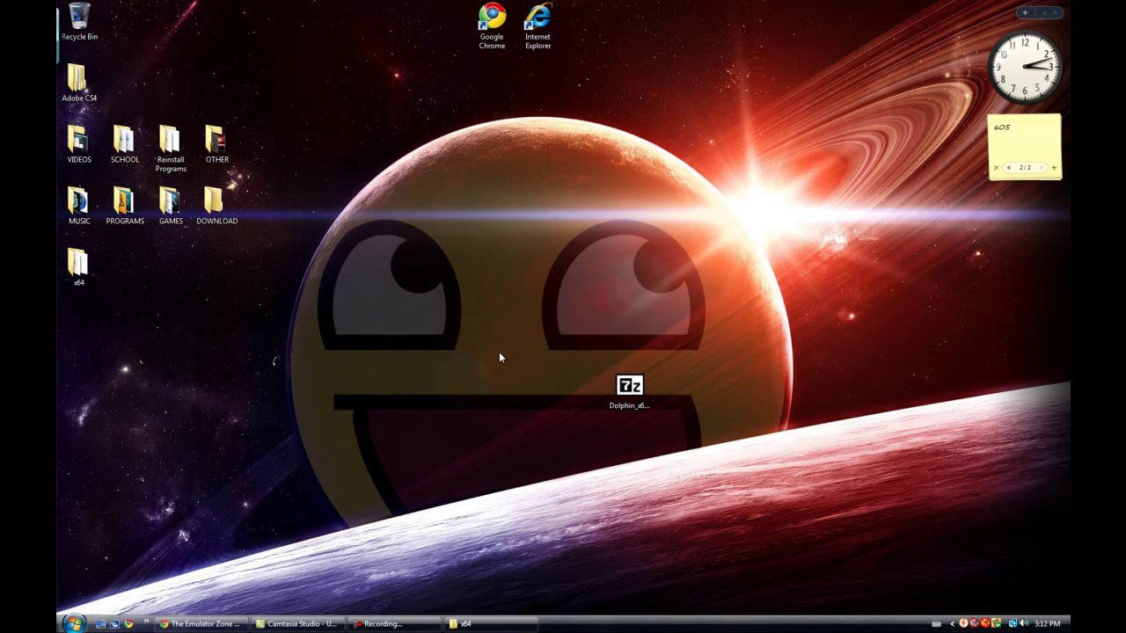
pyautogui.press('super+Pause')
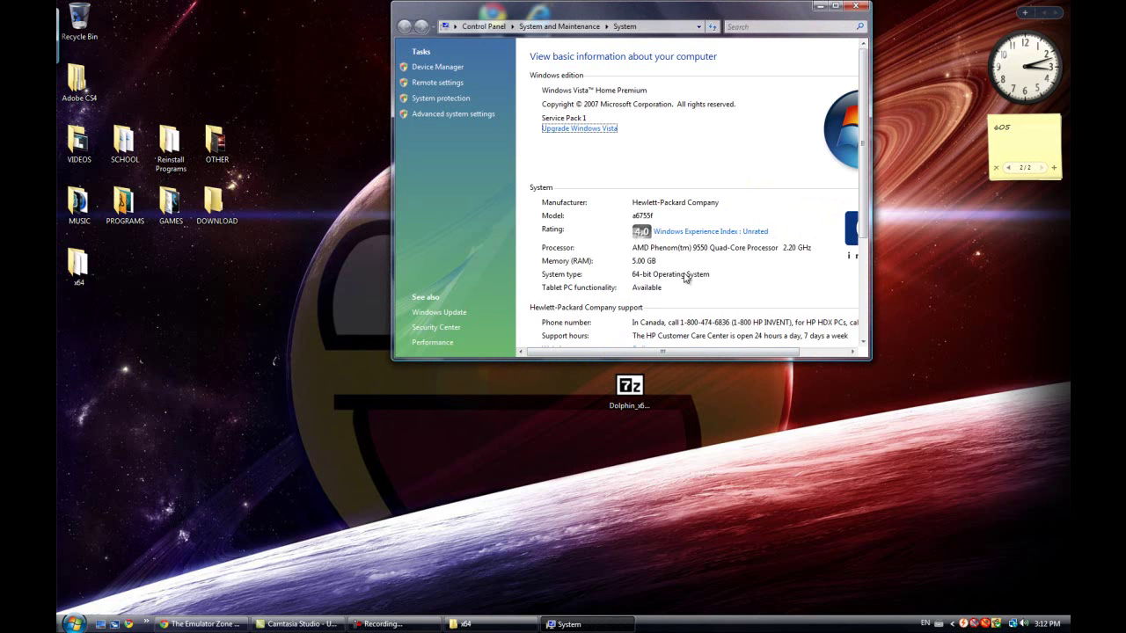
pyautogui.click(855, 6)
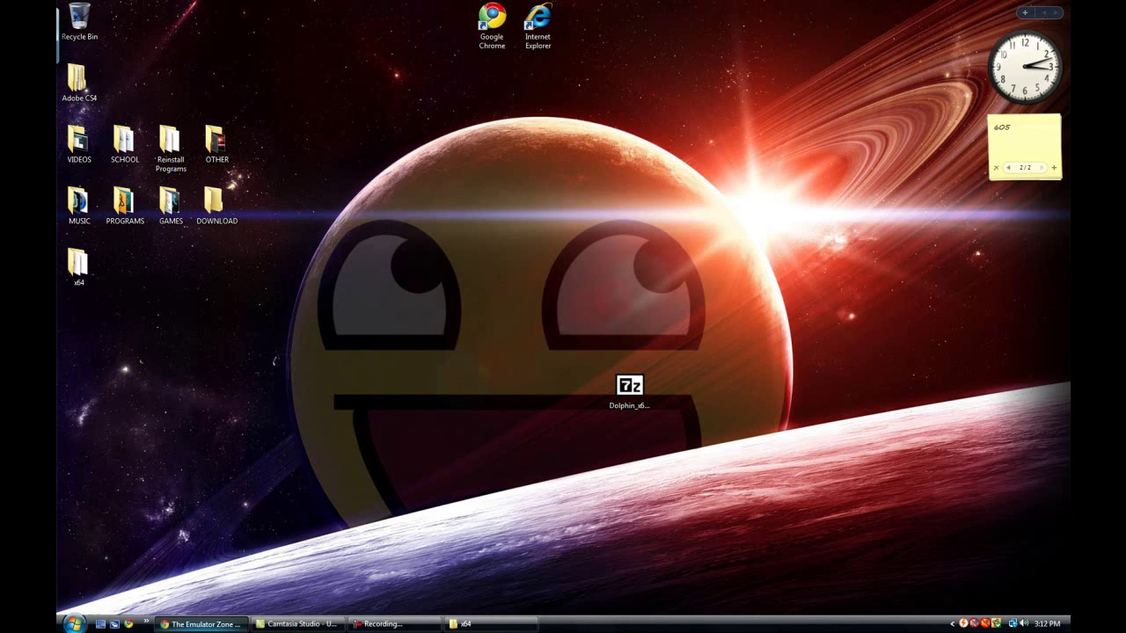
# Close the Emulator Zone tab and minimise the browser.
pyautogui.click(200, 624)
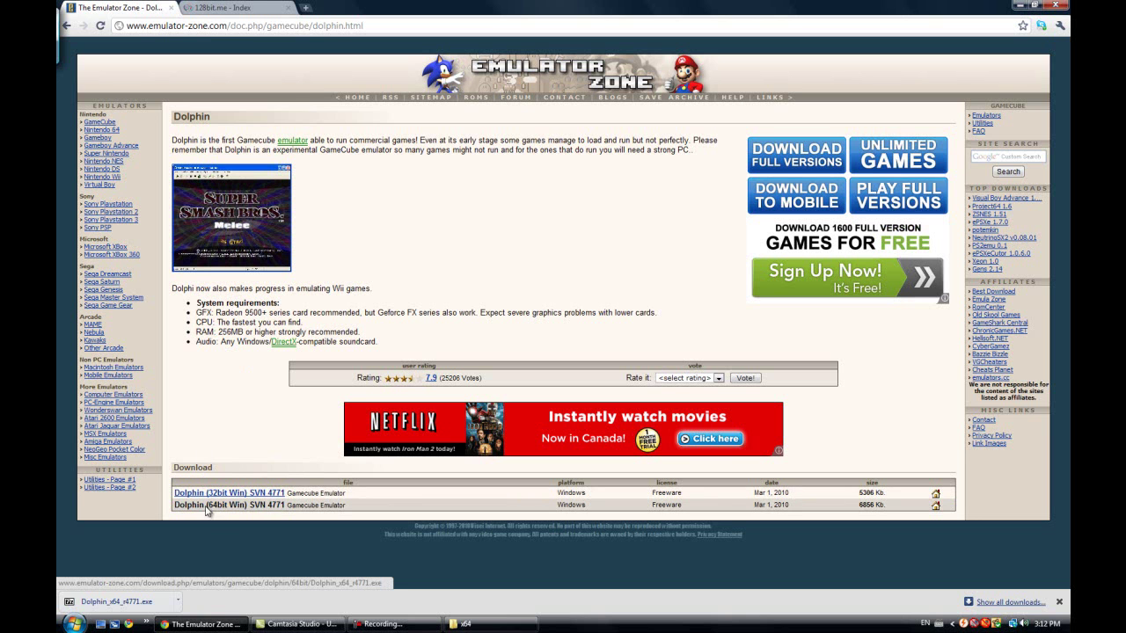
pyautogui.click(172, 8)
pyautogui.click(201, 624)
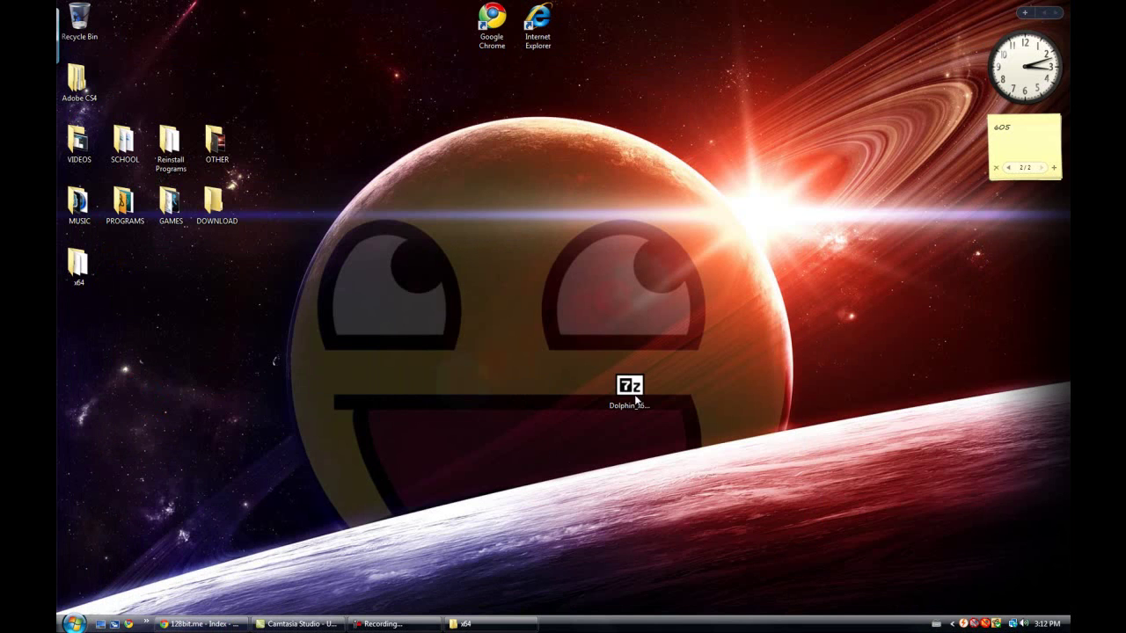
# Move the Dolphin archive toward the desktop centre and run it, closing the 7-Zip extract prompt.
pyautogui.moveTo(639, 394); pyautogui.dragTo(499, 398)
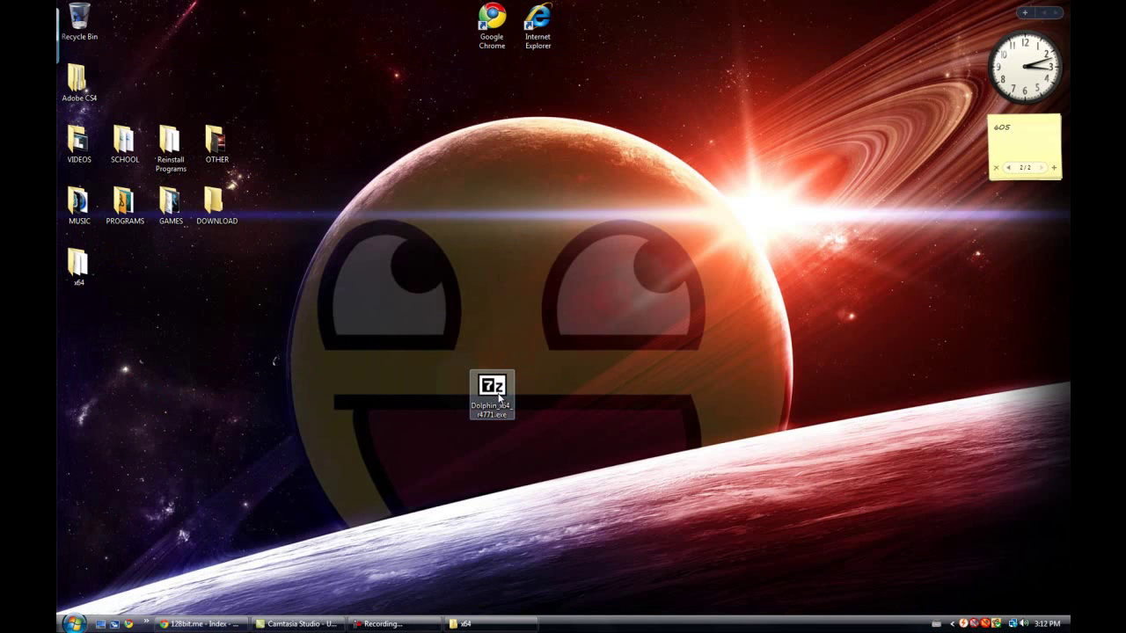
pyautogui.doubleClick(498, 397)
pyautogui.click(591, 330)
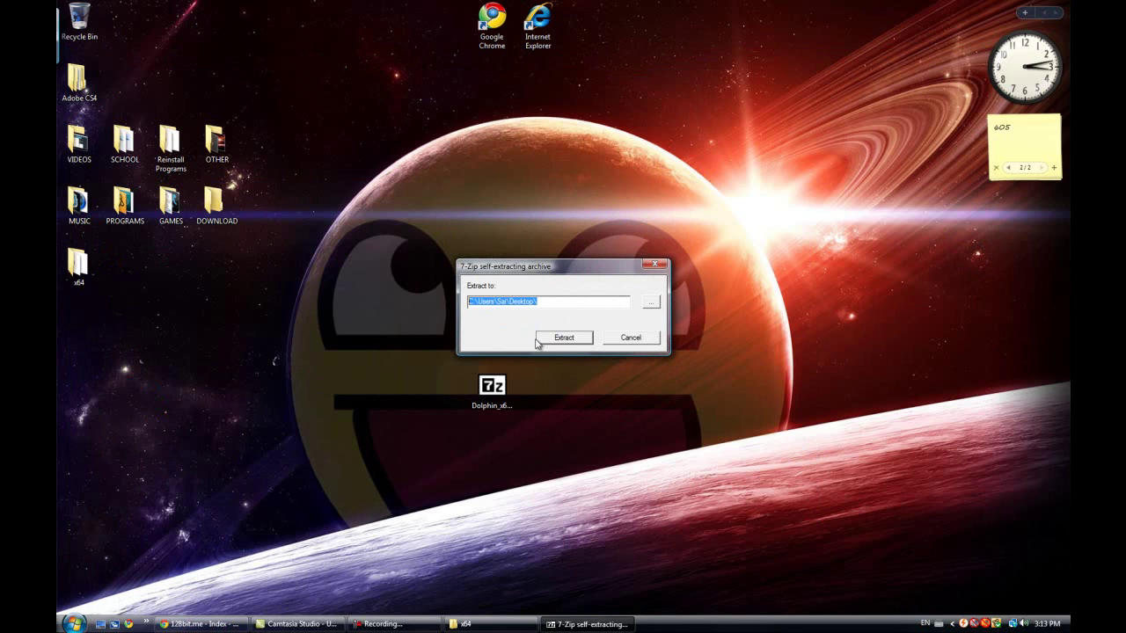
pyautogui.click(654, 267)
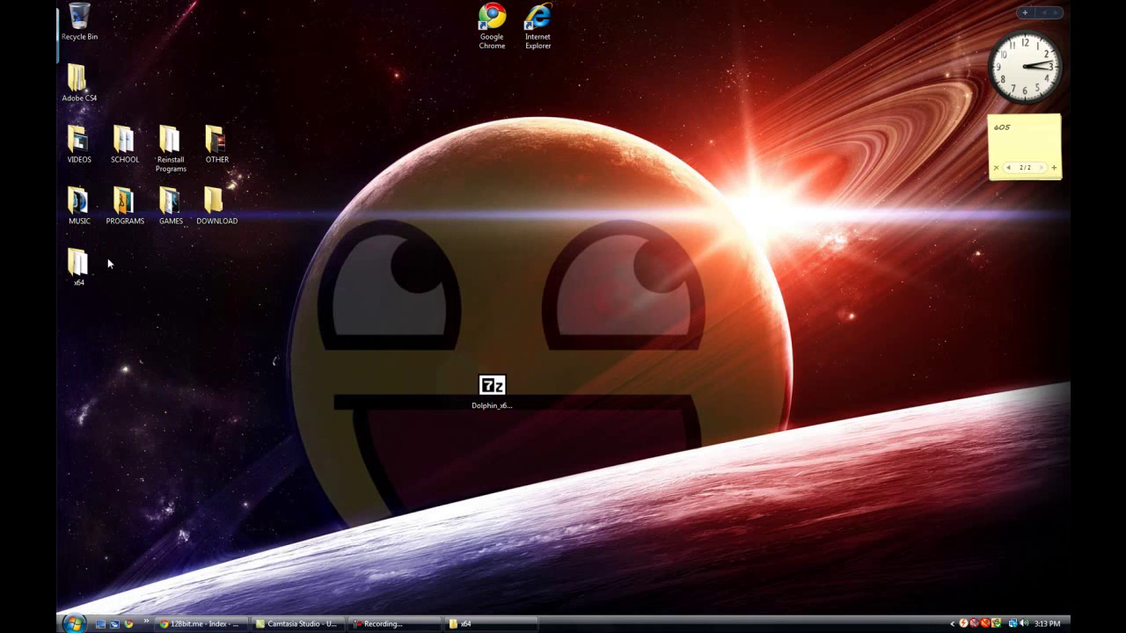
# Place the x64 folder beside the Dolphin archive on the desktop.
pyautogui.moveTo(78, 262); pyautogui.dragTo(580, 401)
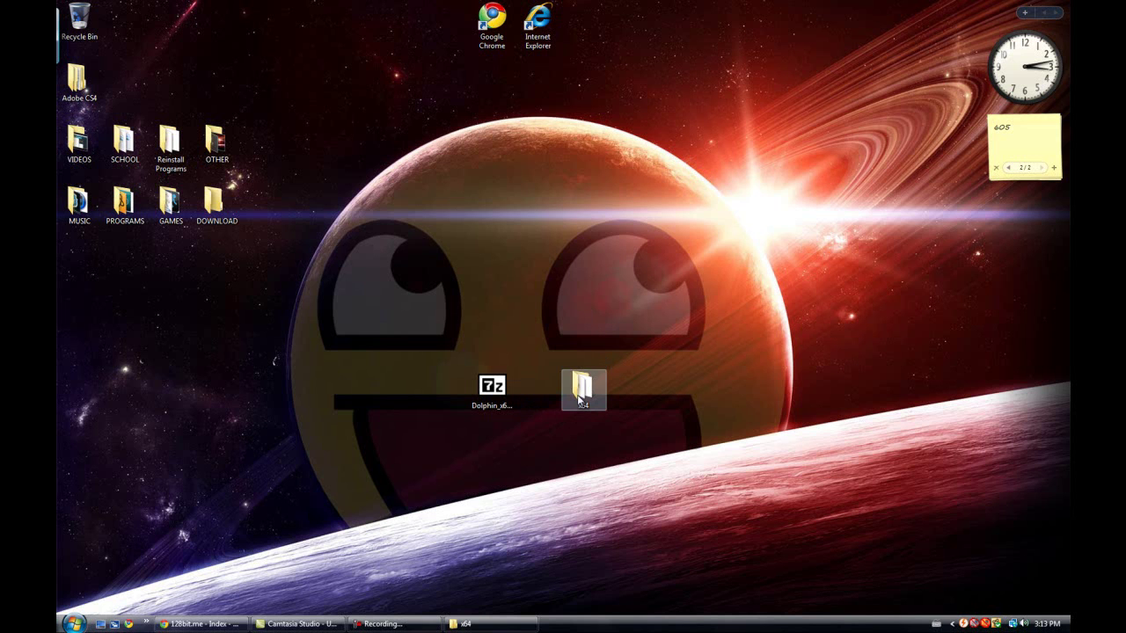
pyautogui.click(479, 540)
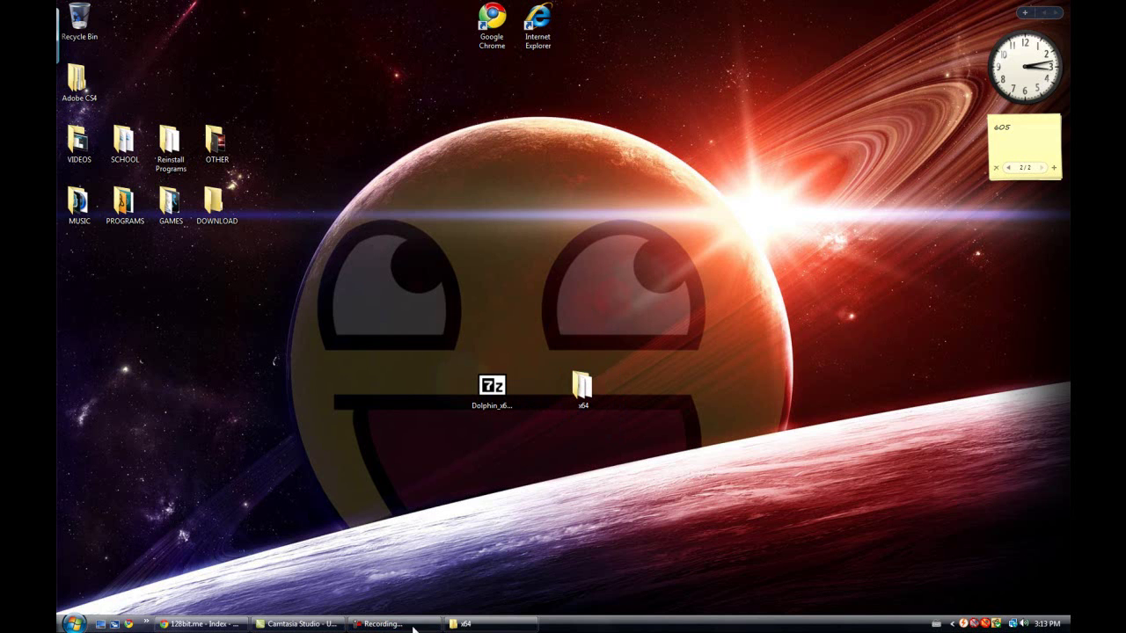
pyautogui.click(201, 624)
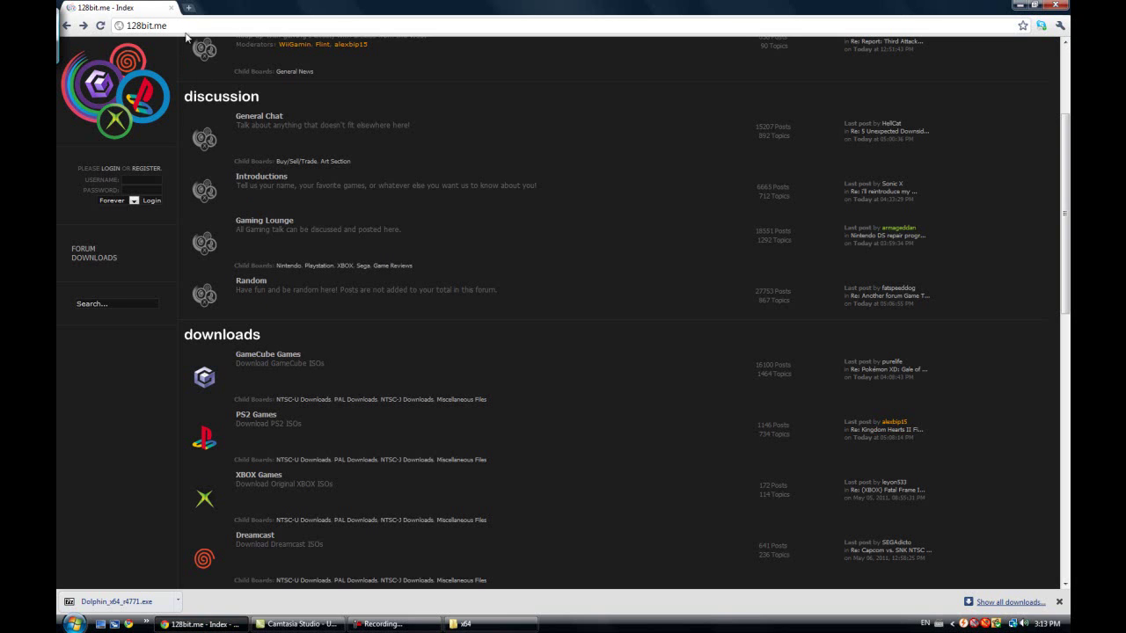
# Go through 128bit.me's GameCube Games and NTSC-U Downloads boards to the 'Harvest Moon: A Wonderful Life (U) [oRARs]' topic.
pyautogui.scroll(2, 242, 341)
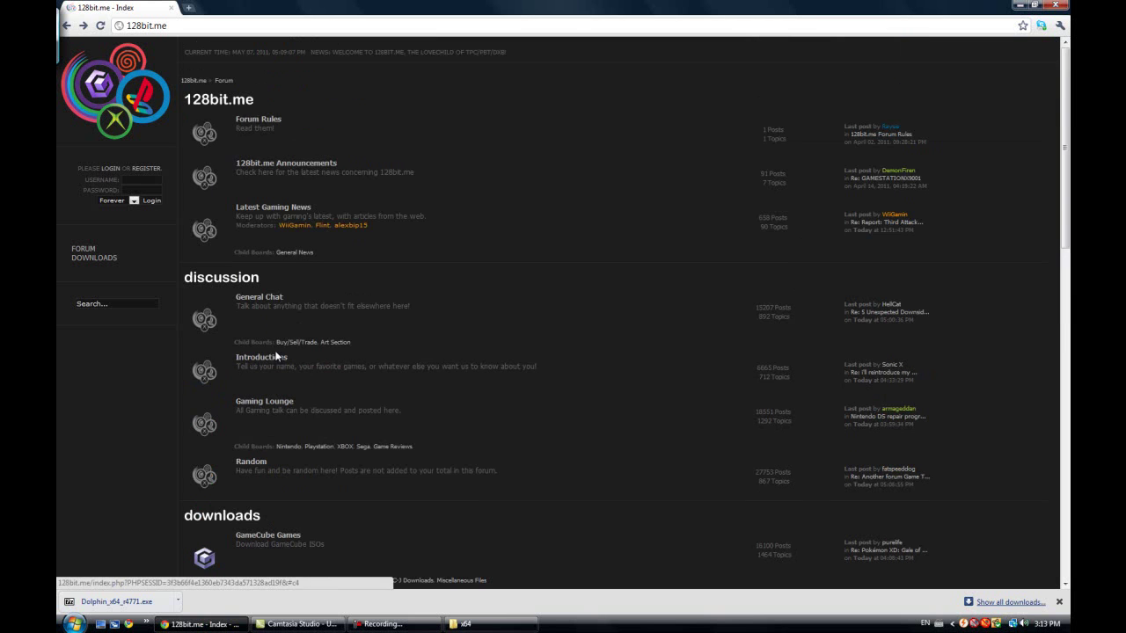
pyautogui.scroll(-2, 347, 226)
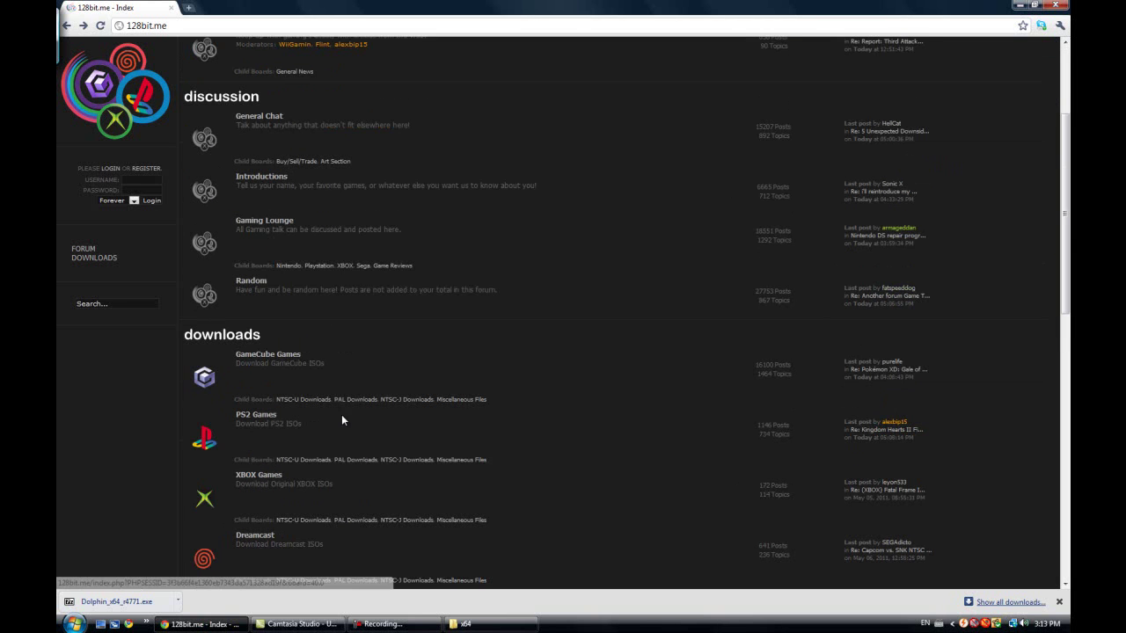
pyautogui.click(260, 356)
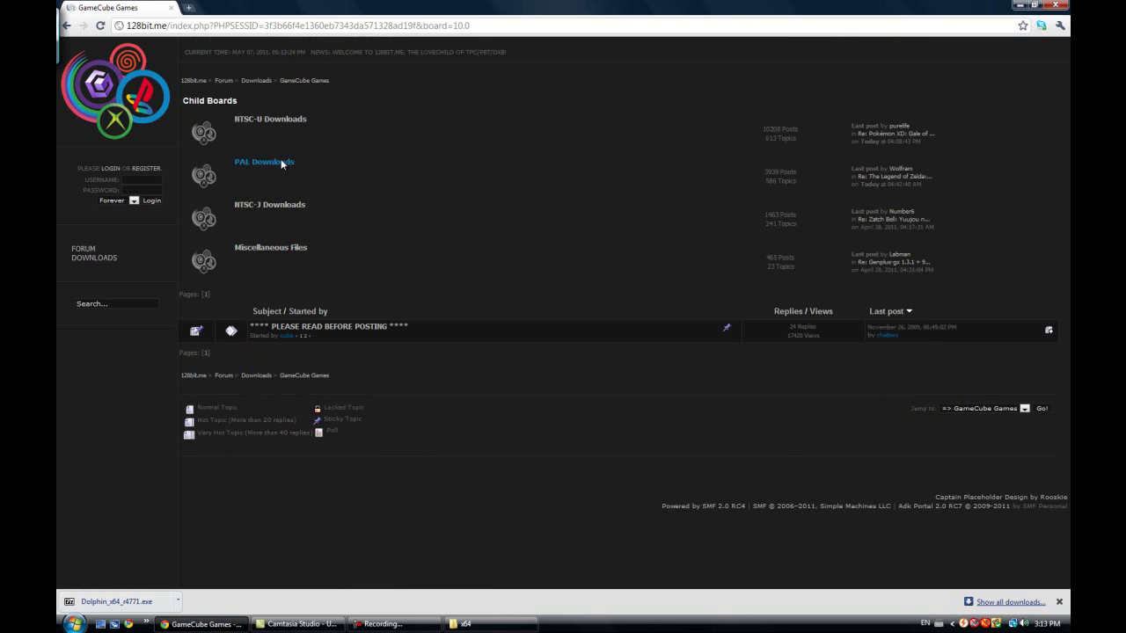
pyautogui.click(280, 124)
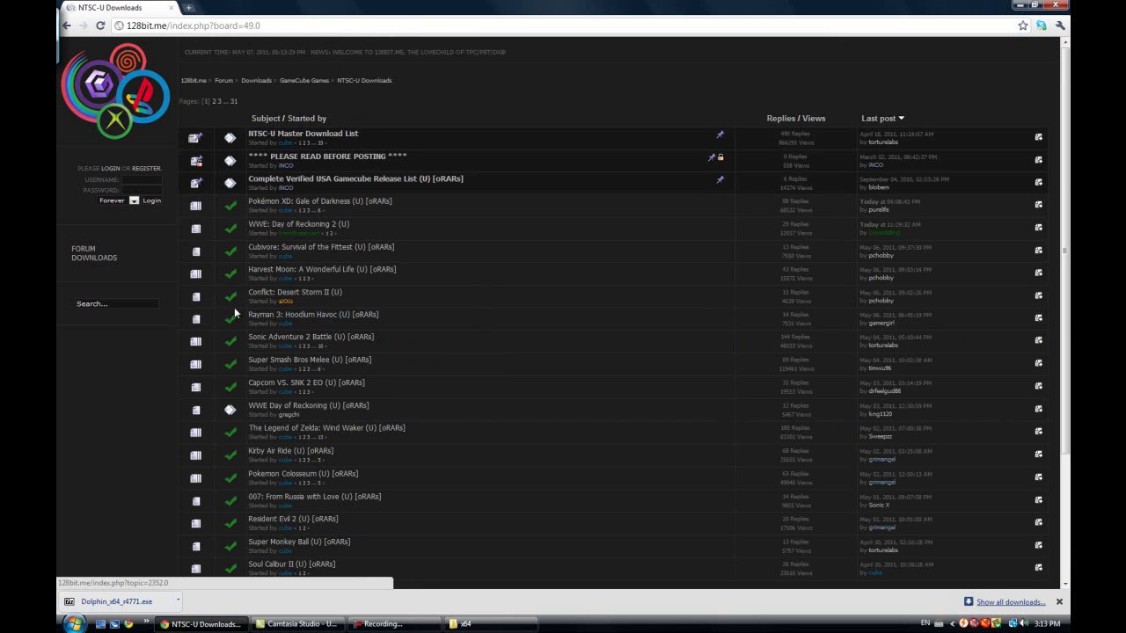
pyautogui.click(130, 304)
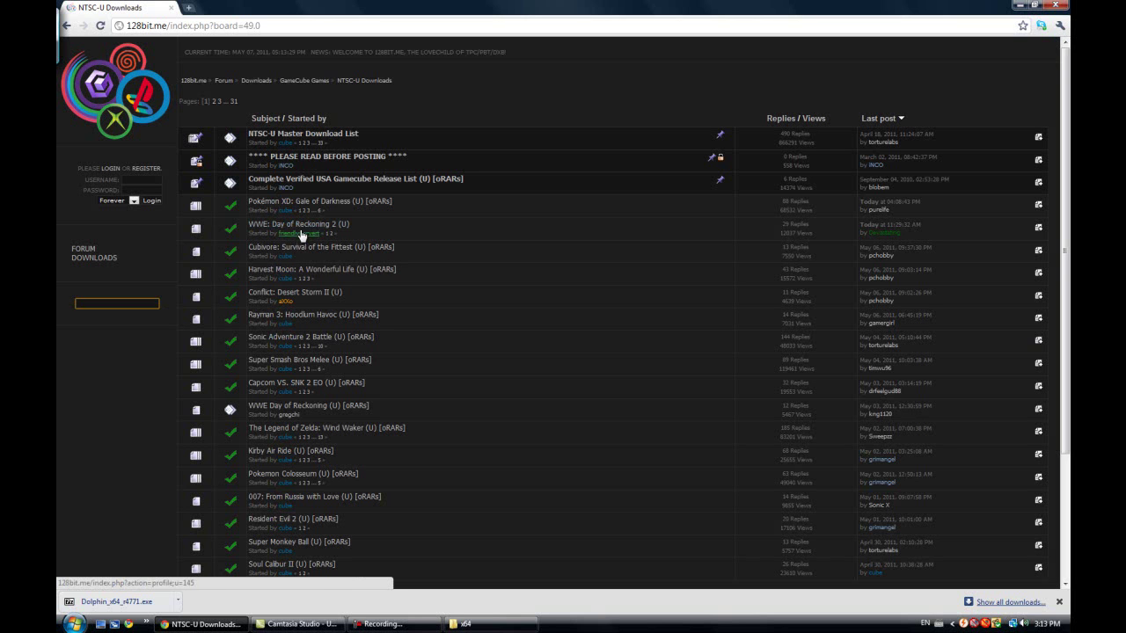
pyautogui.click(301, 278)
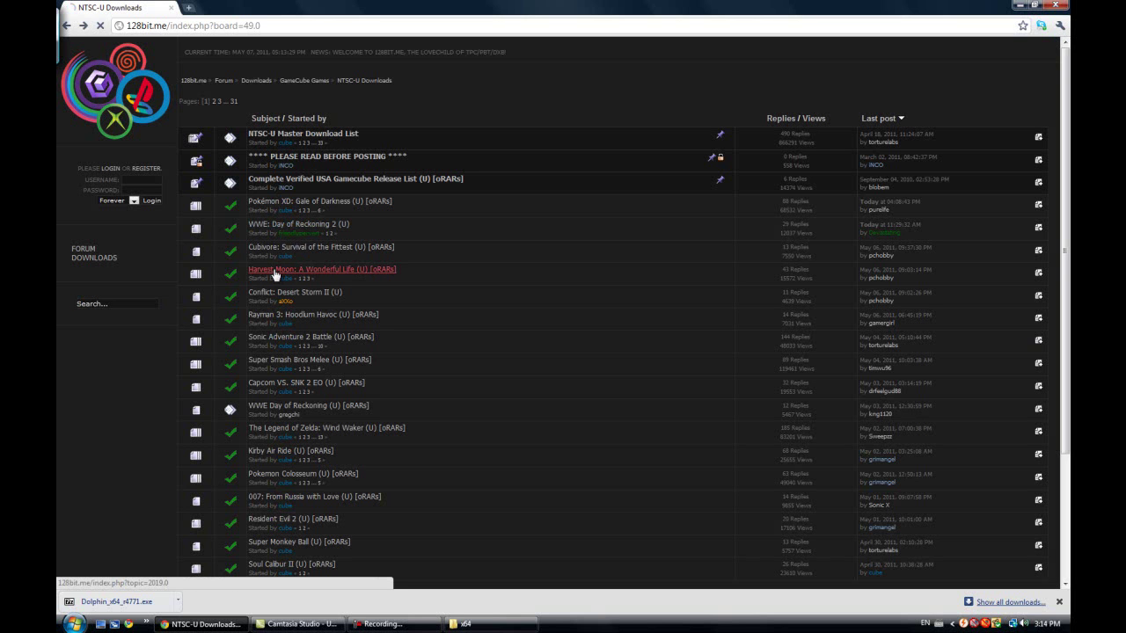
pyautogui.scroll(-1, 236, 409)
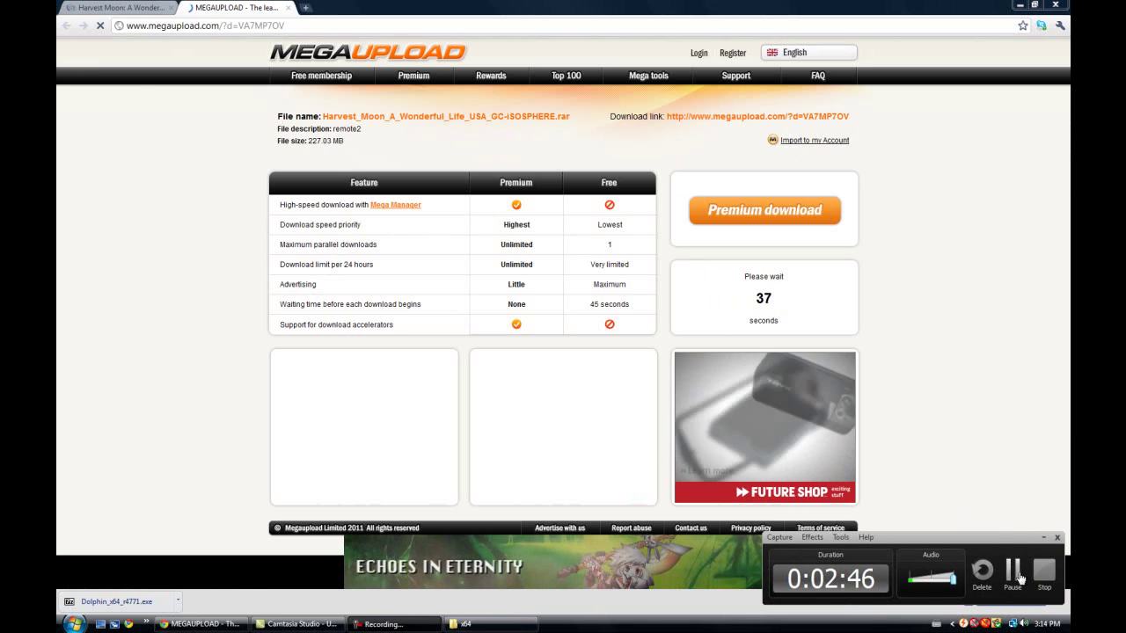
# Start the regular Megaupload download of the 227.03 MB Harvest_Moon_A_Wonderful_Life_USA_GC-iSOSPHERE.rar.
pyautogui.click(1016, 573)
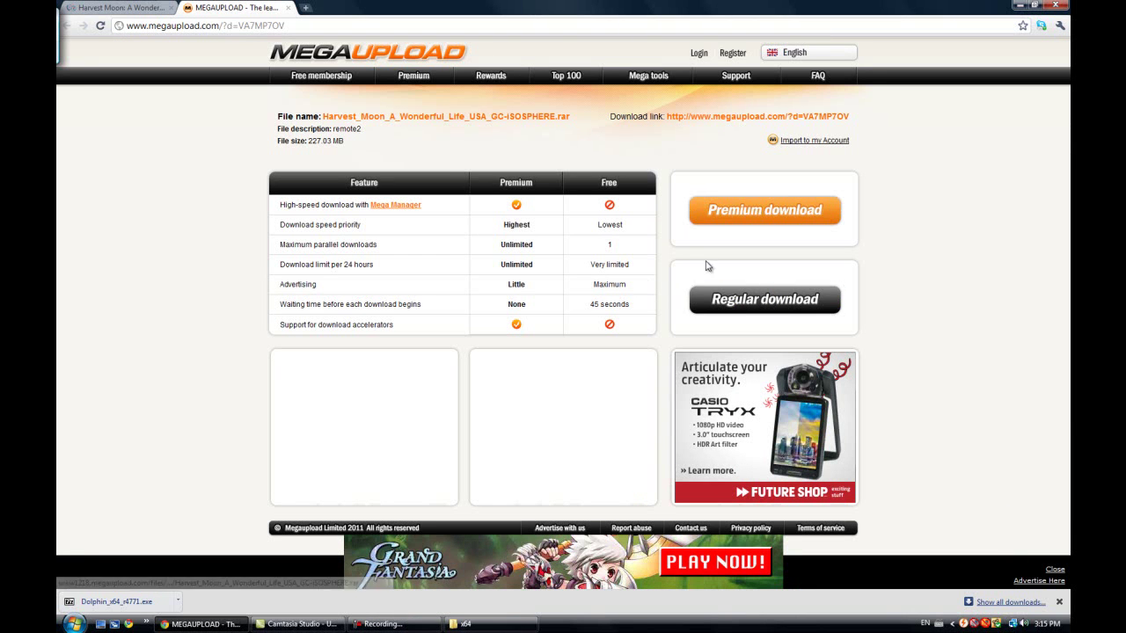
pyautogui.click(726, 299)
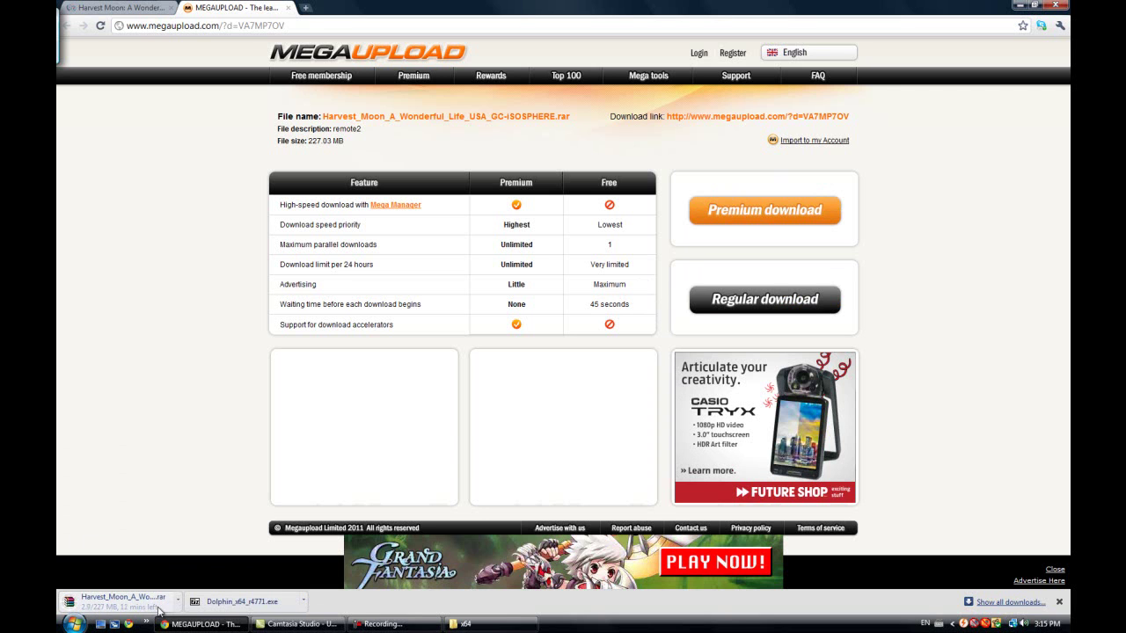
pyautogui.moveTo(251, 627)
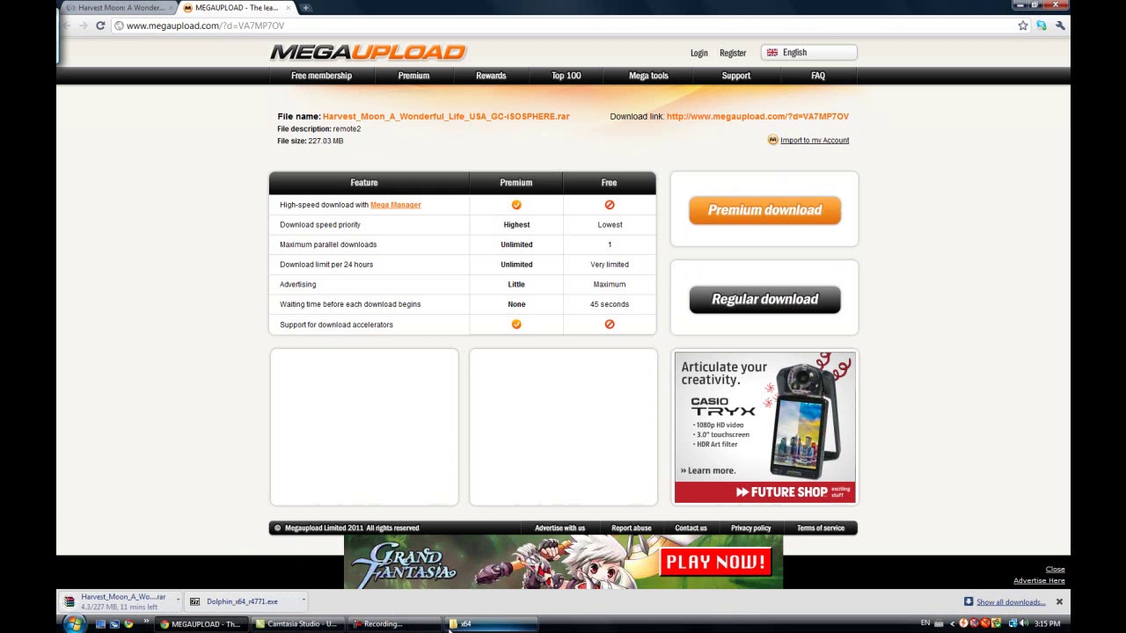
pyautogui.moveTo(405, 630)
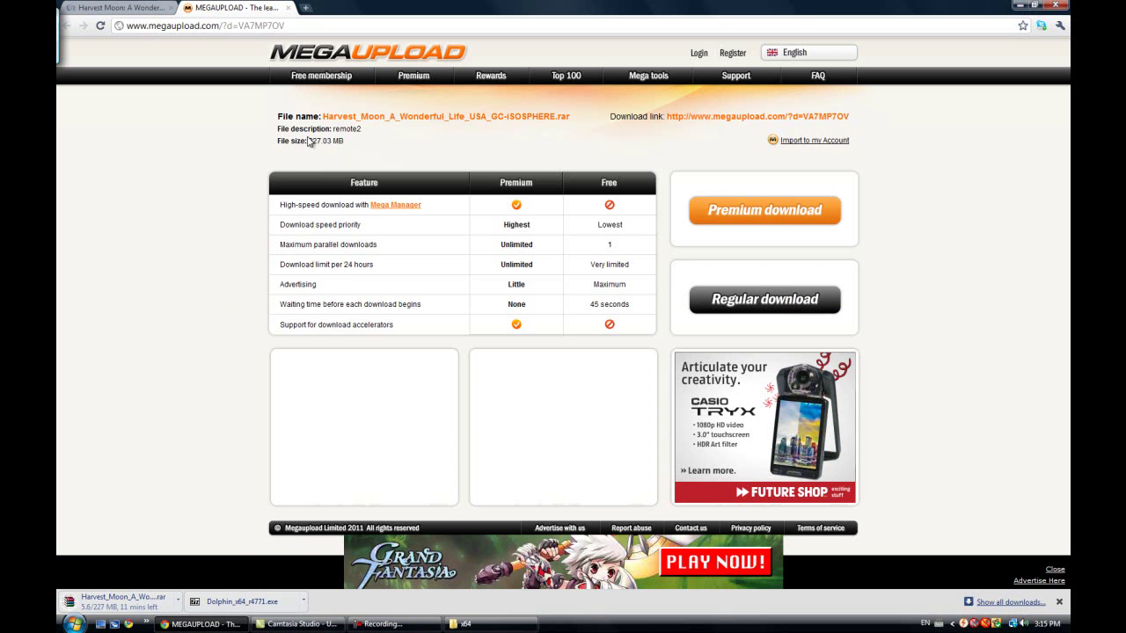
pyautogui.moveTo(309, 134); pyautogui.dragTo(325, 141)
pyautogui.click(205, 197)
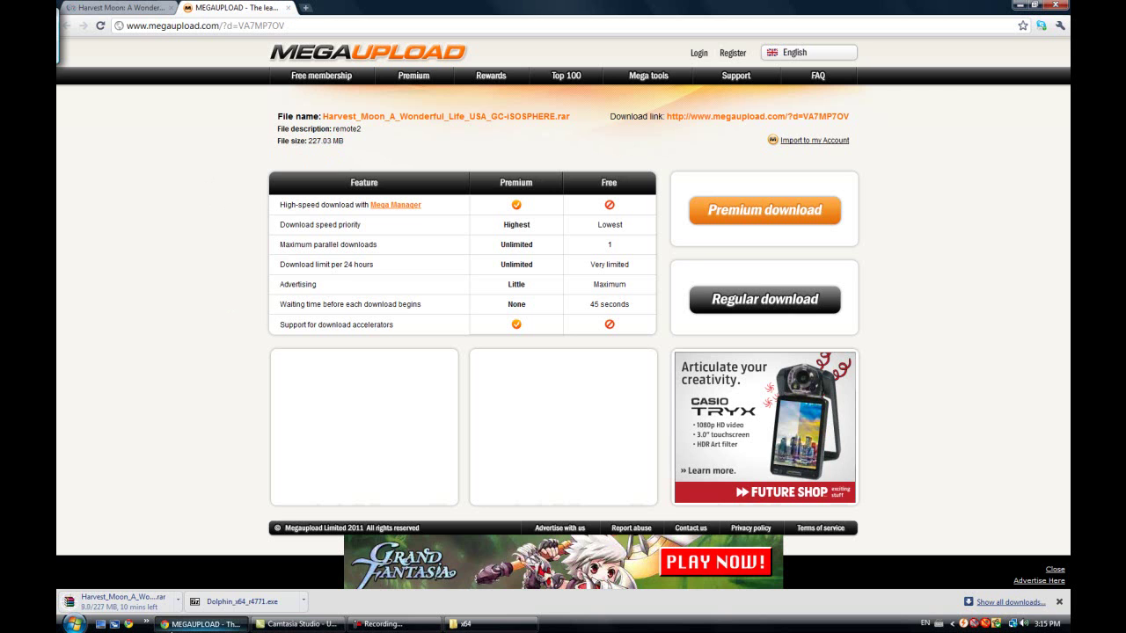
# Return to the Harvest Moon forum topic once the download finishes.
pyautogui.moveTo(394, 623)
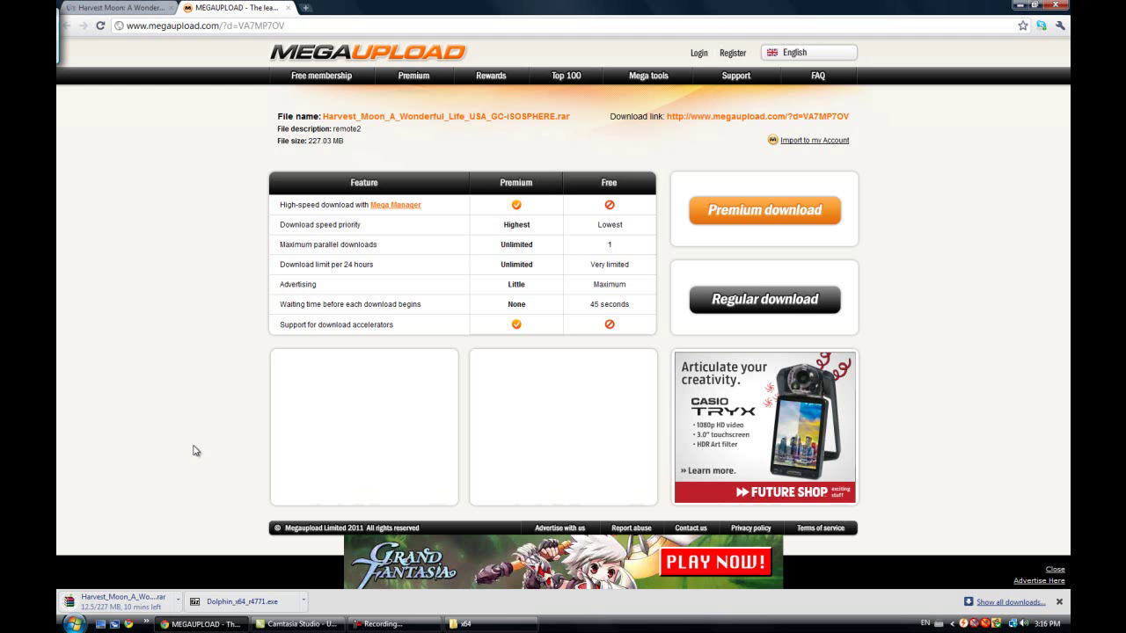
pyautogui.click(141, 8)
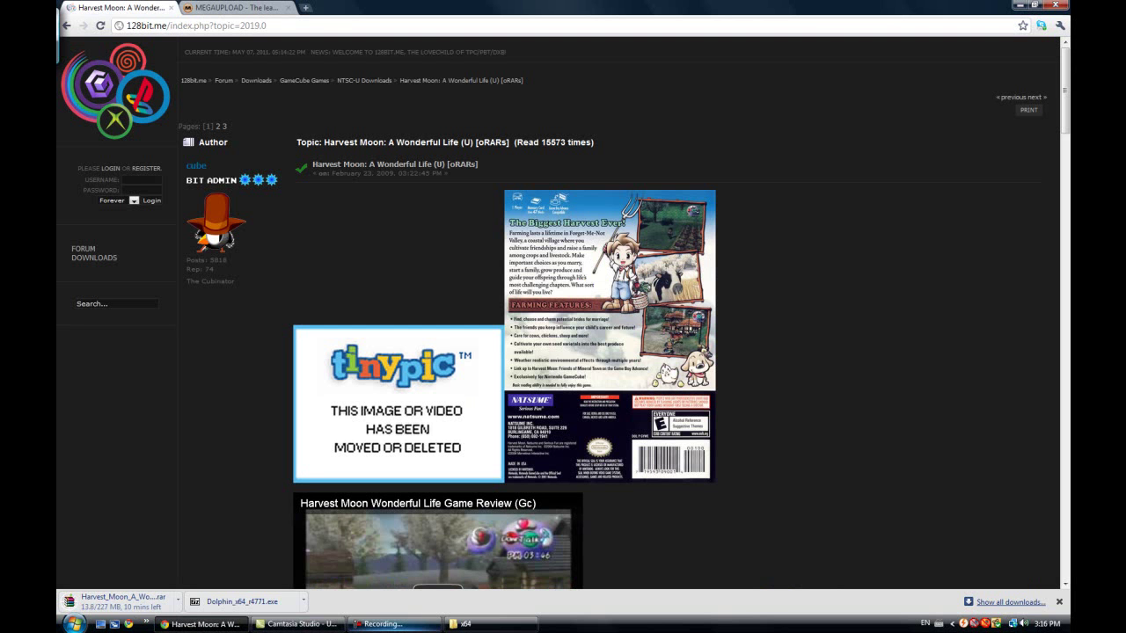
pyautogui.click(387, 624)
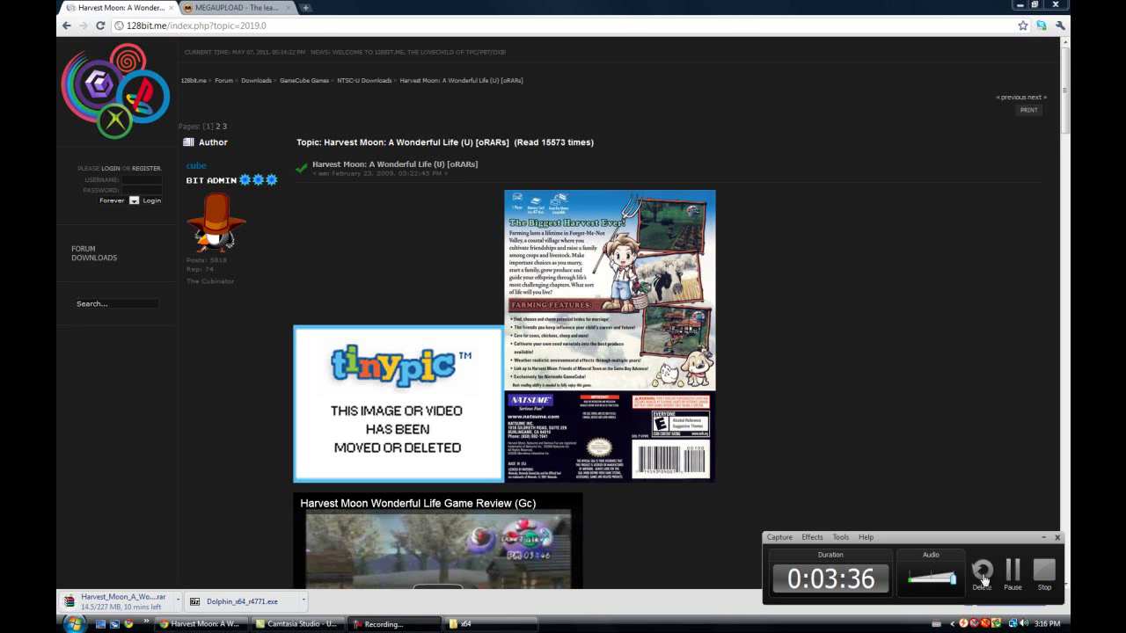
pyautogui.click(1013, 575)
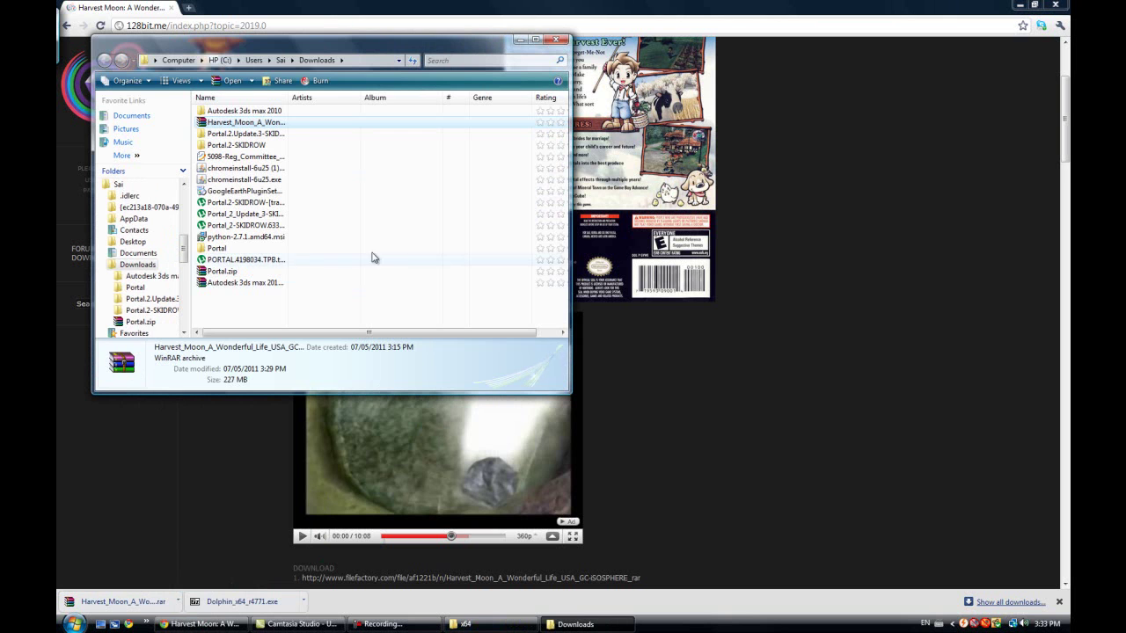
# Extract the downloaded Harvest Moon .rar with WinRAR's default settings.
pyautogui.rightClick(269, 124)
pyautogui.click(298, 157)
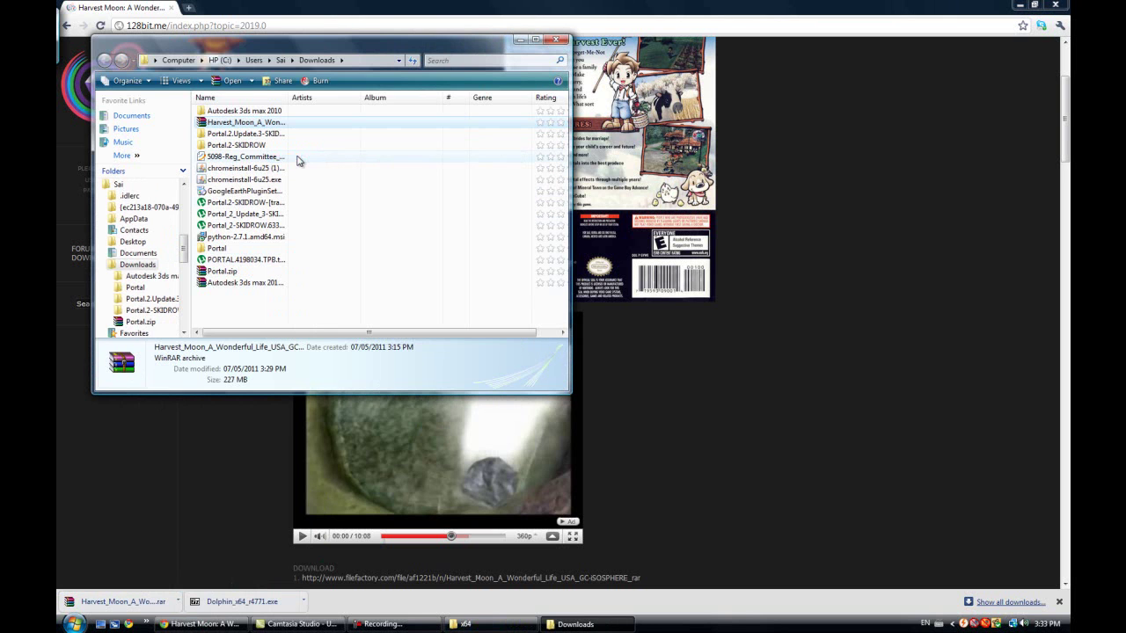
pyautogui.press('Return')
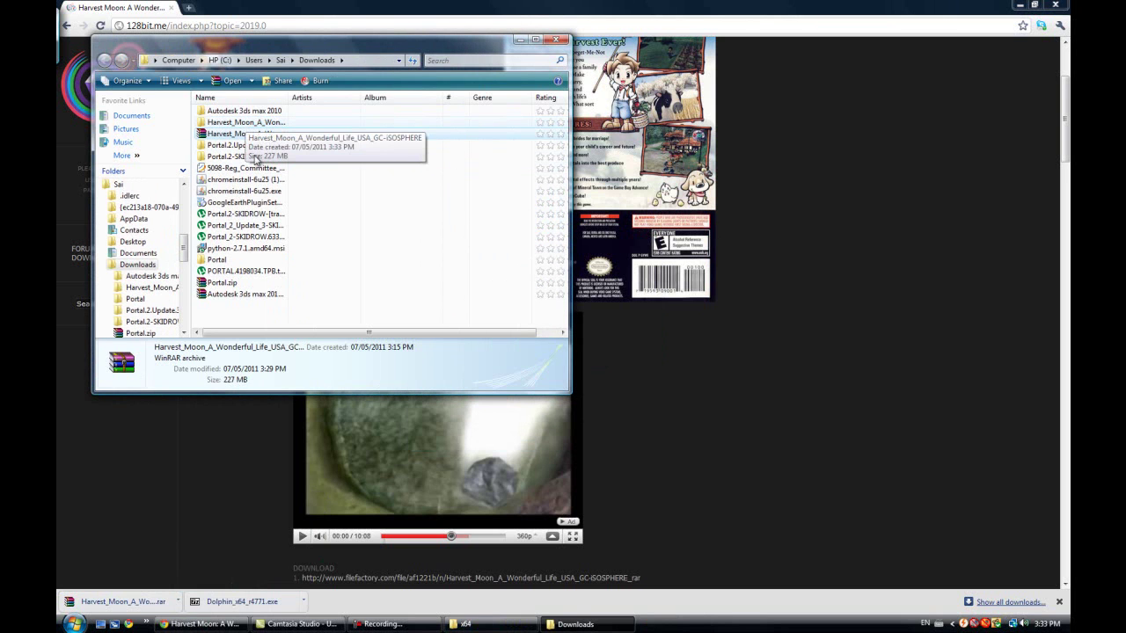
# Create a new folder named ROMS inside the Dolphin x64 folder.
pyautogui.click(464, 625)
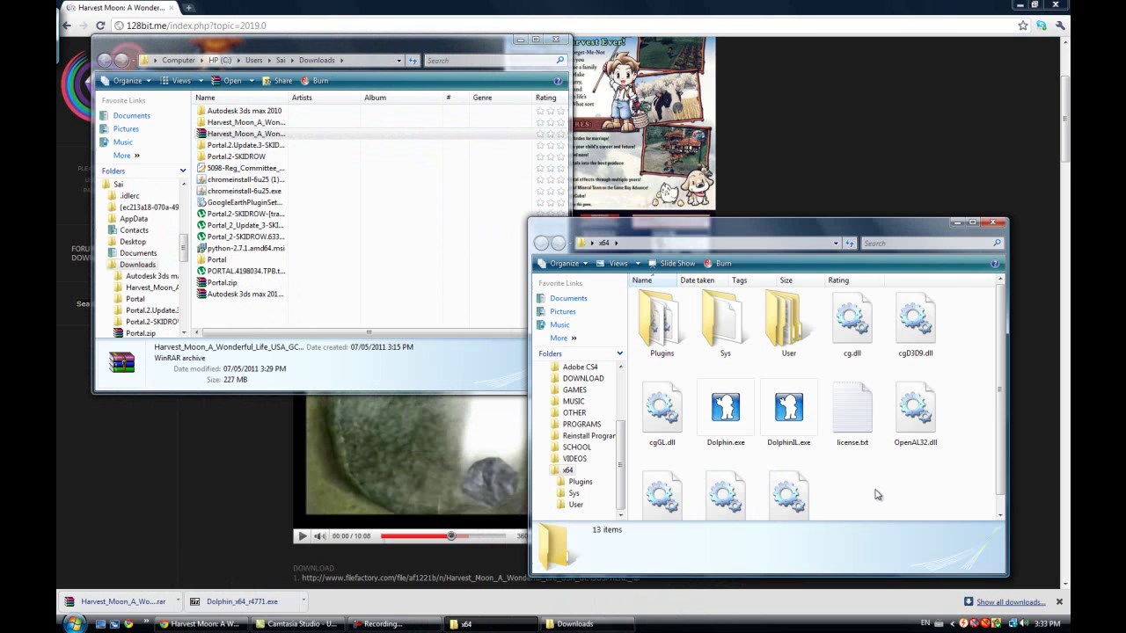
pyautogui.rightClick(877, 492)
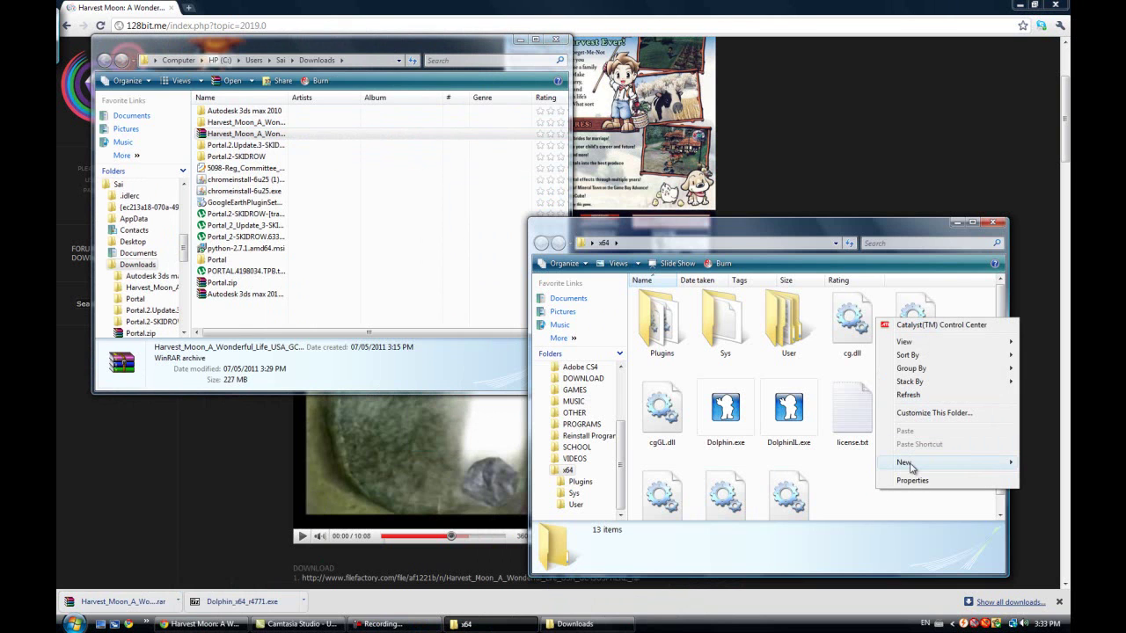
pyautogui.moveTo(950, 464)
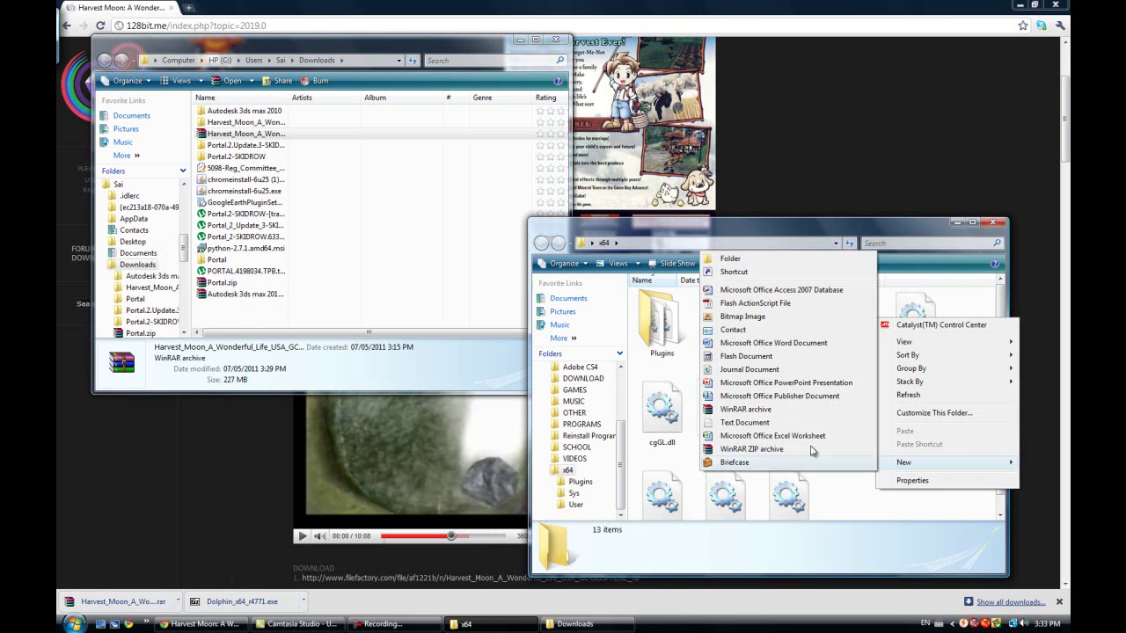
pyautogui.click(772, 259)
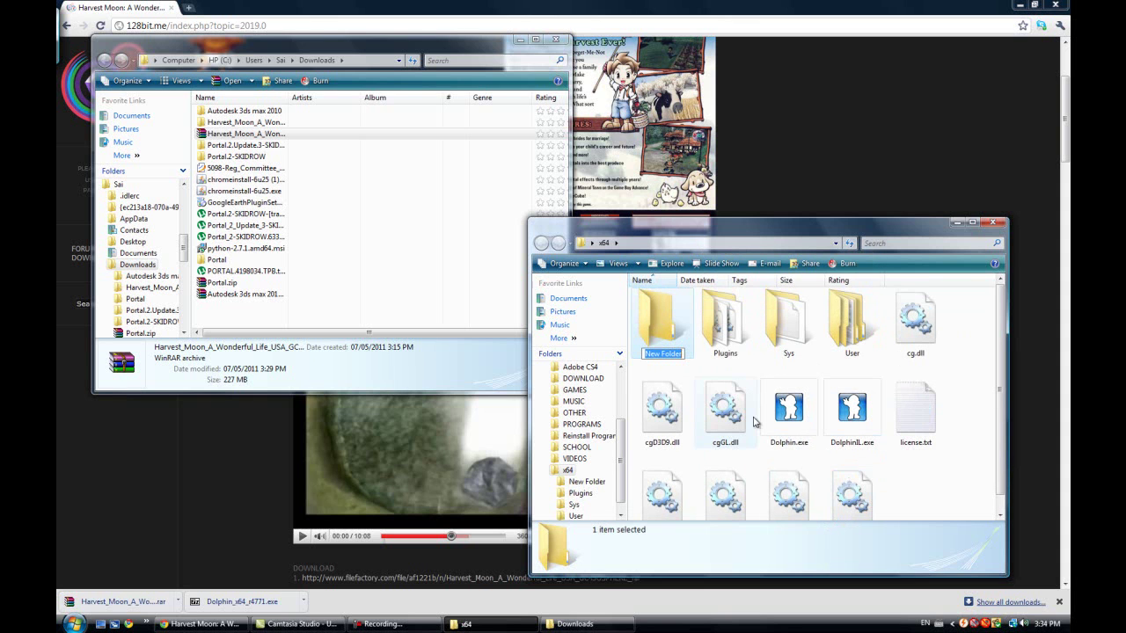
pyautogui.write('ROMS')
pyautogui.press('Return')
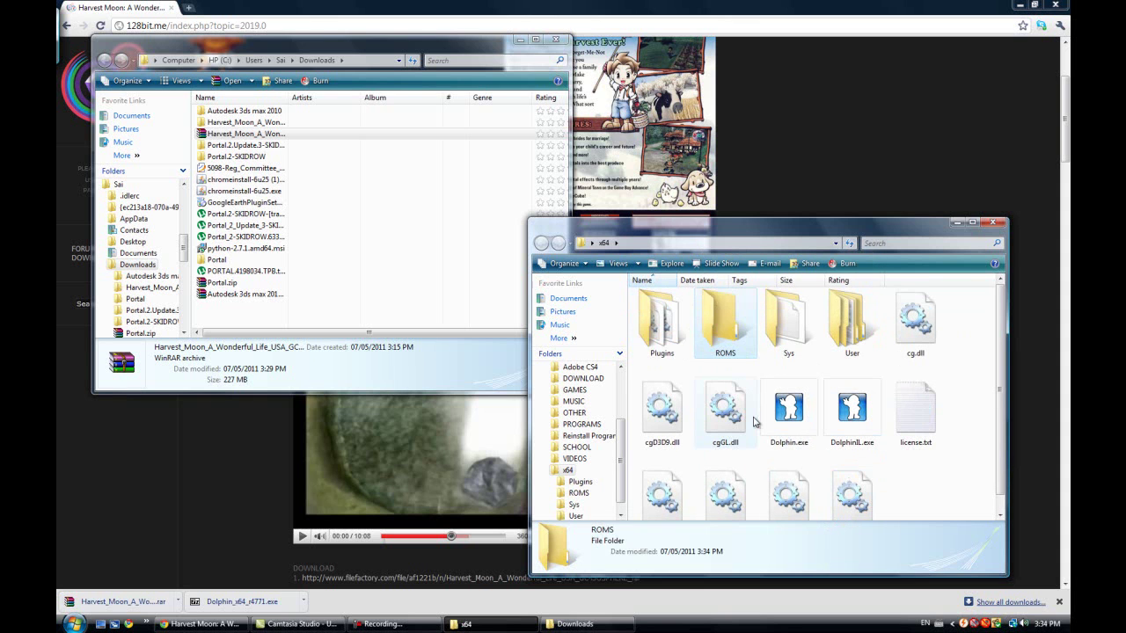
# Extract the five iph-hrv split archive parts from the Harvest Moon folder.
pyautogui.doubleClick(245, 123)
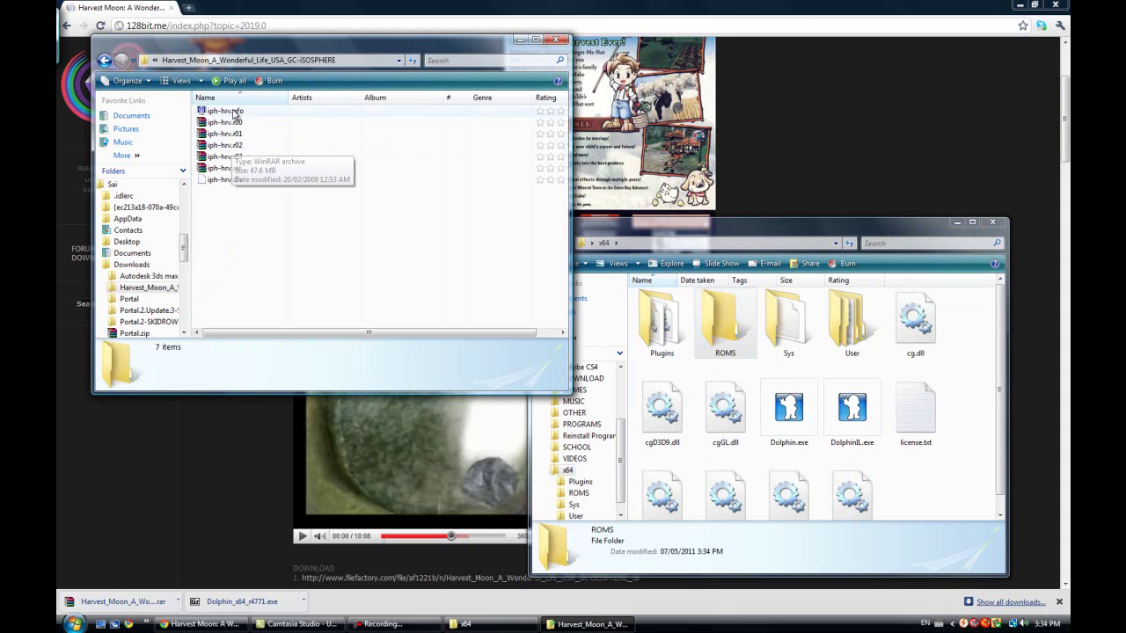
pyautogui.moveTo(266, 169); pyautogui.dragTo(240, 129)
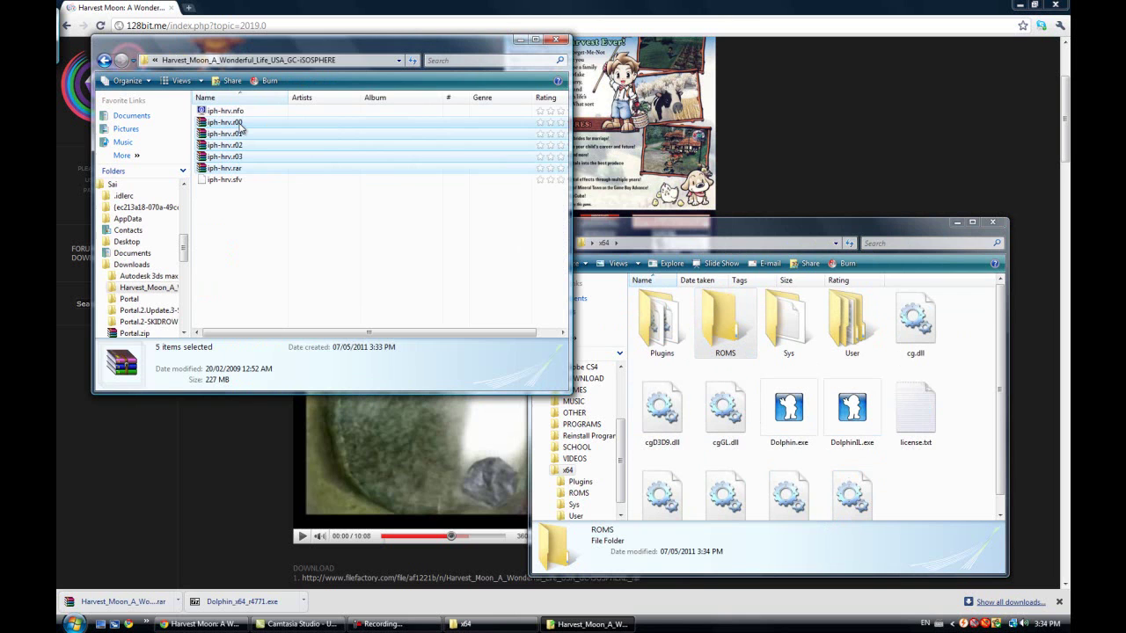
pyautogui.rightClick(239, 129)
pyautogui.click(273, 140)
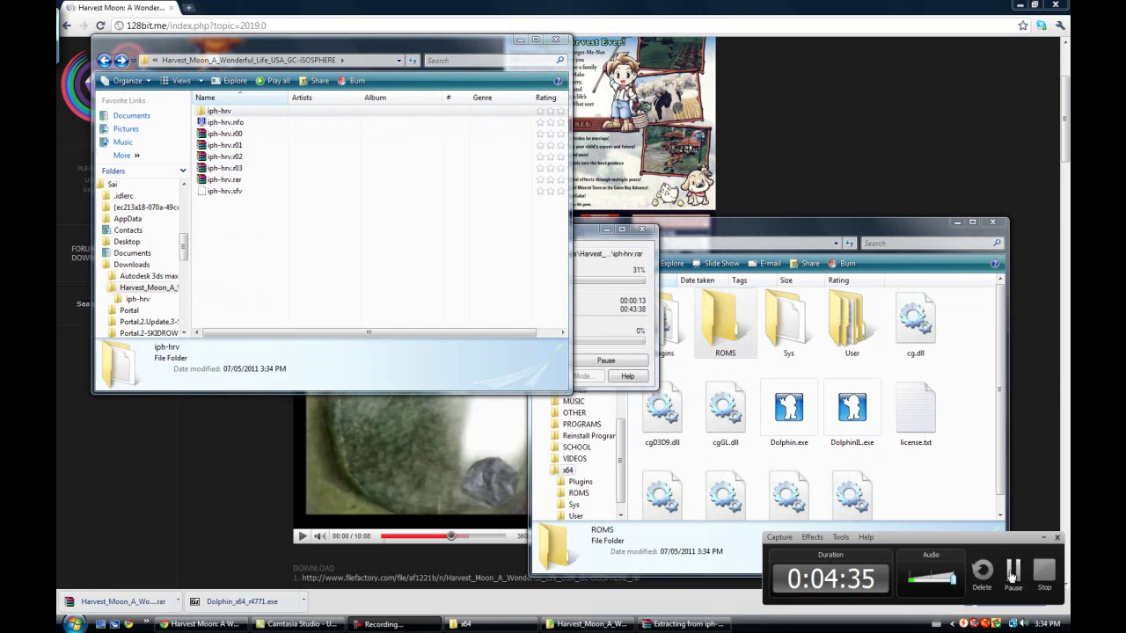
pyautogui.click(1012, 571)
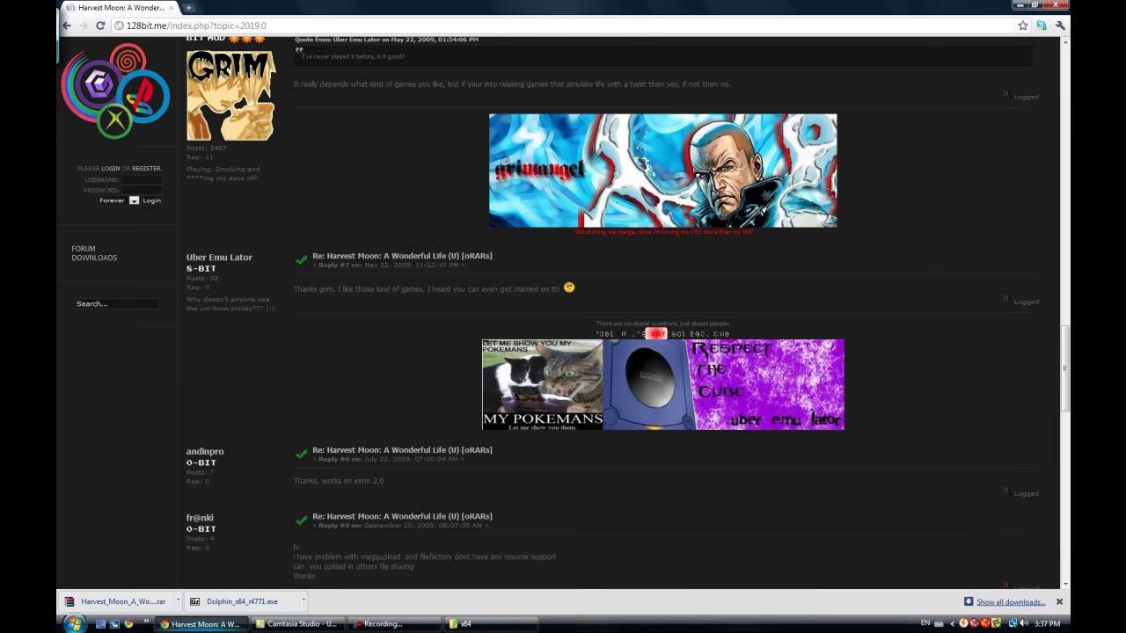
# Inspect the options for the Harvest Moon and Dolphin downloads on Chrome's download shelf.
pyautogui.click(202, 624)
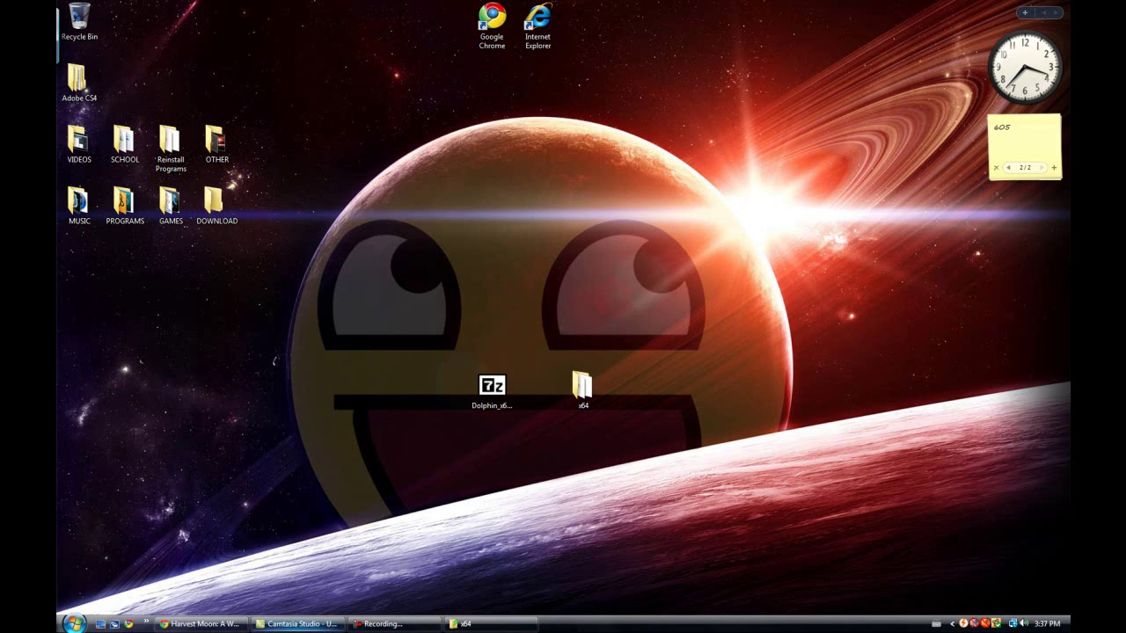
pyautogui.click(198, 623)
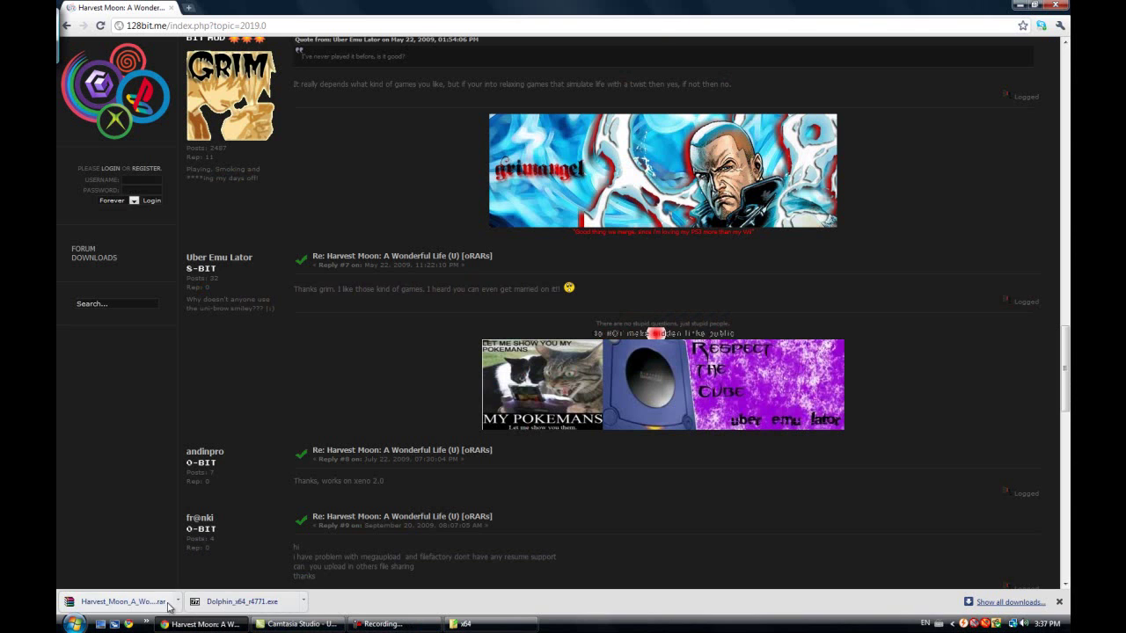
pyautogui.click(177, 601)
pyautogui.click(208, 570)
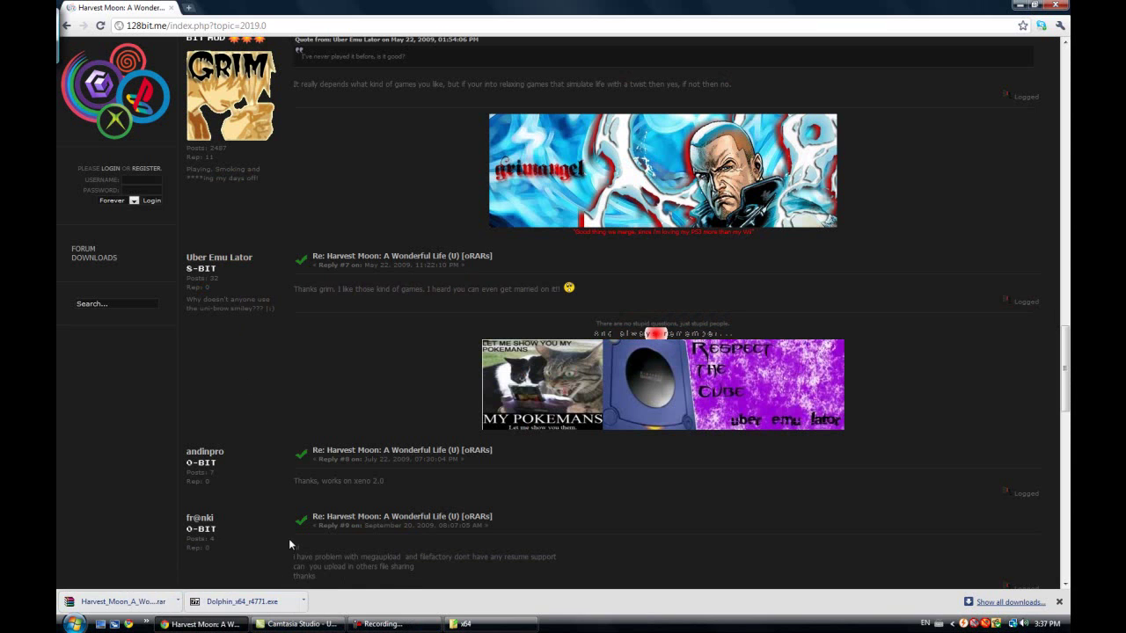
pyautogui.click(177, 603)
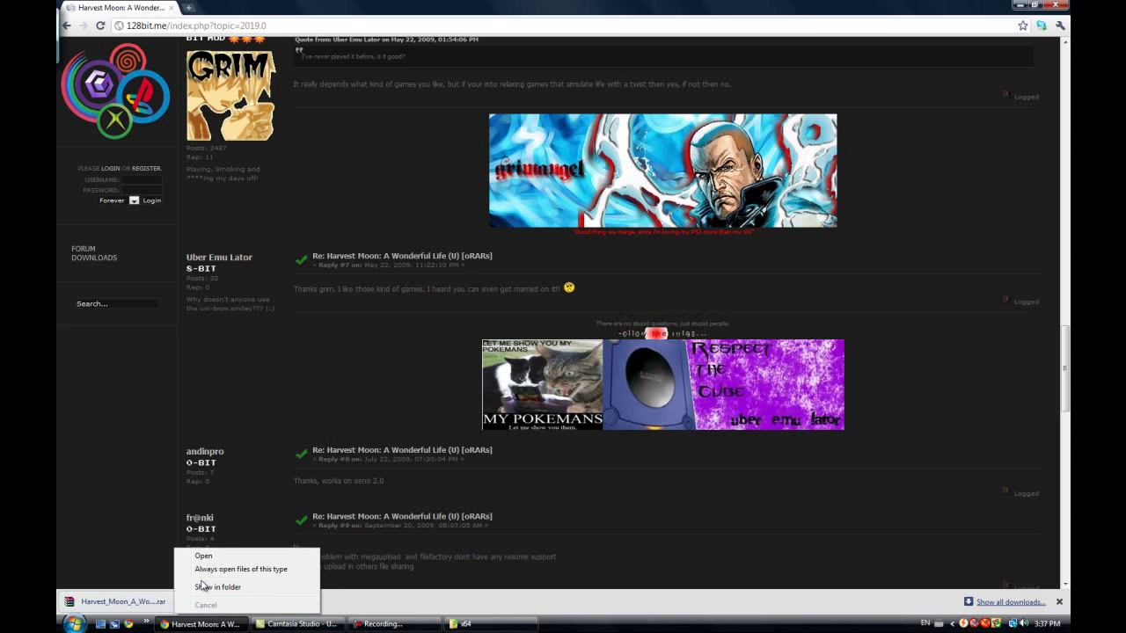
pyautogui.click(304, 605)
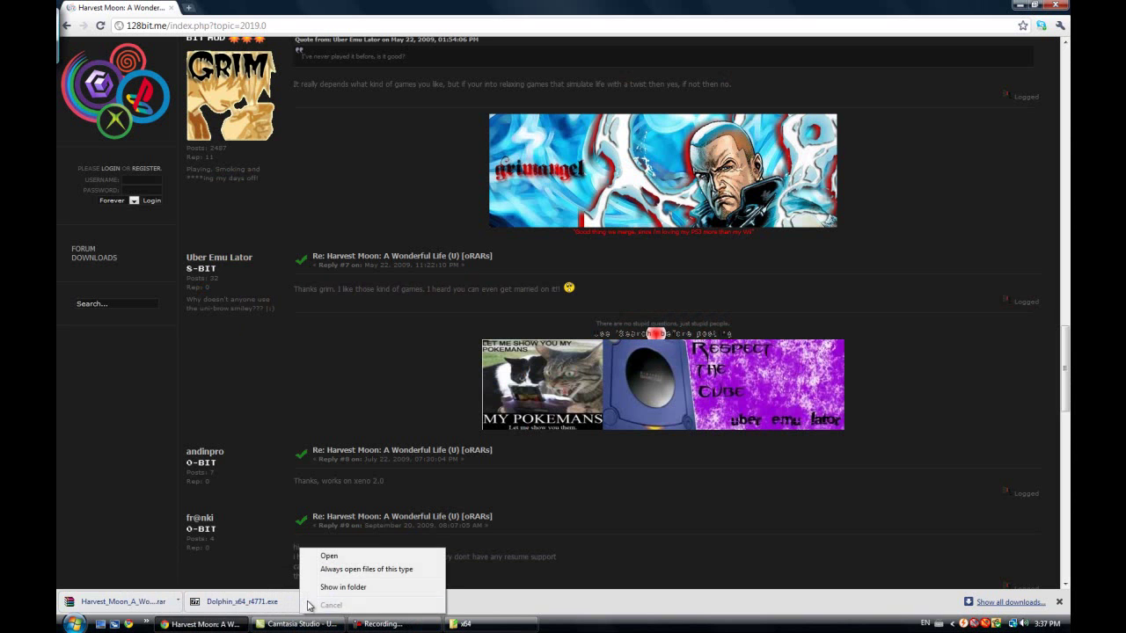
pyautogui.click(308, 607)
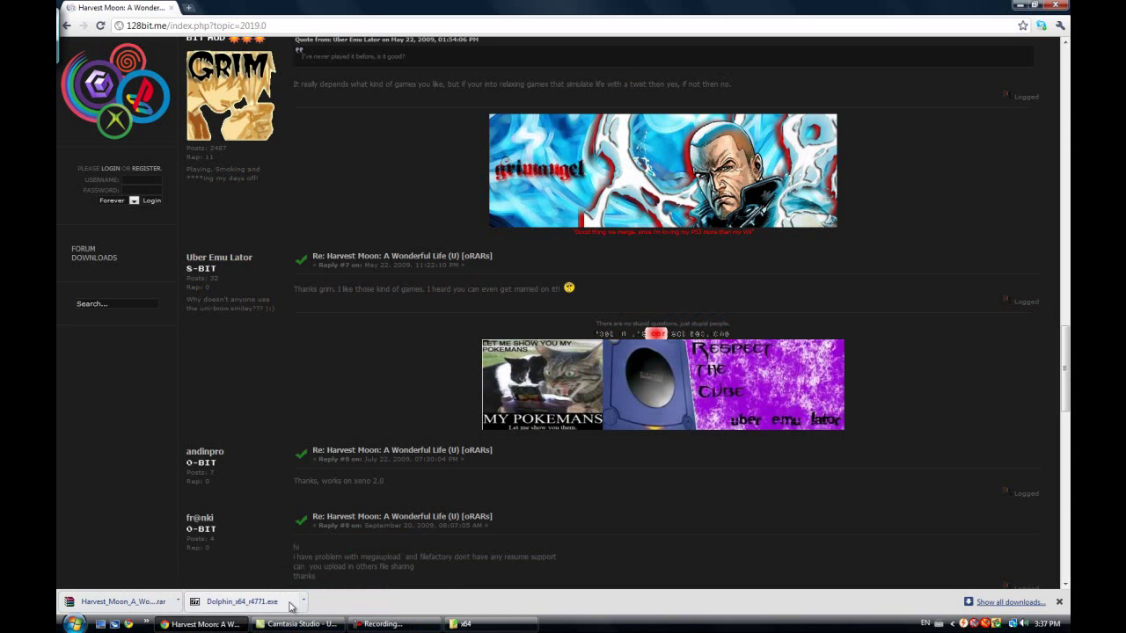
# Minimise Chrome and the x64 folder window to show the desktop.
pyautogui.click(202, 623)
pyautogui.click(475, 624)
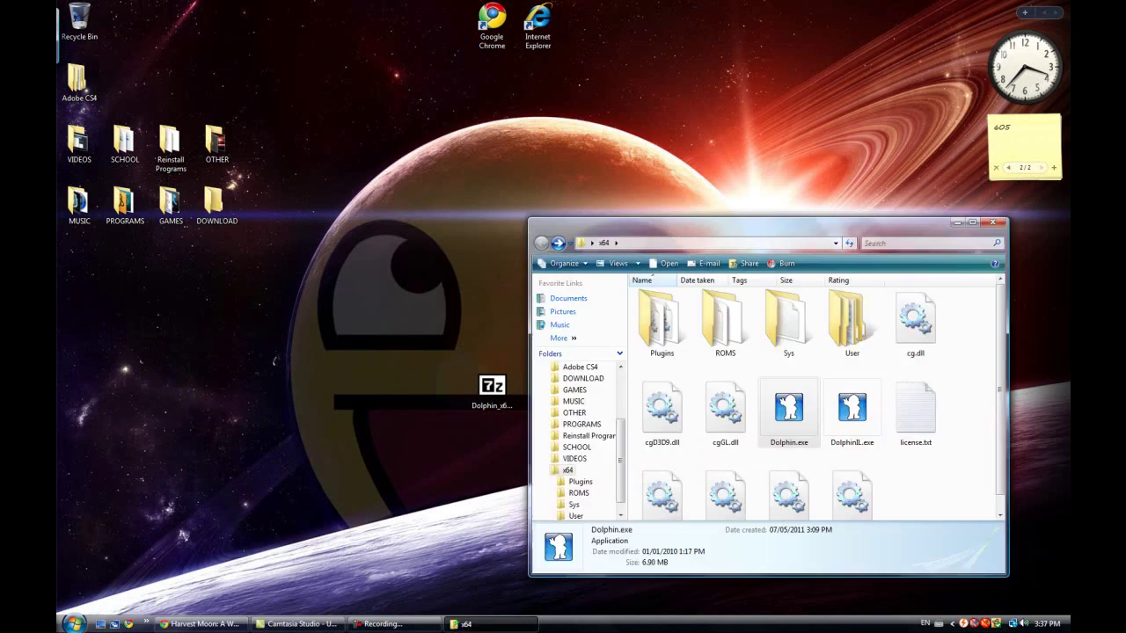
pyautogui.click(466, 624)
# Open the Downloads folder by searching 'download' from the Start menu.
pyautogui.click(73, 624)
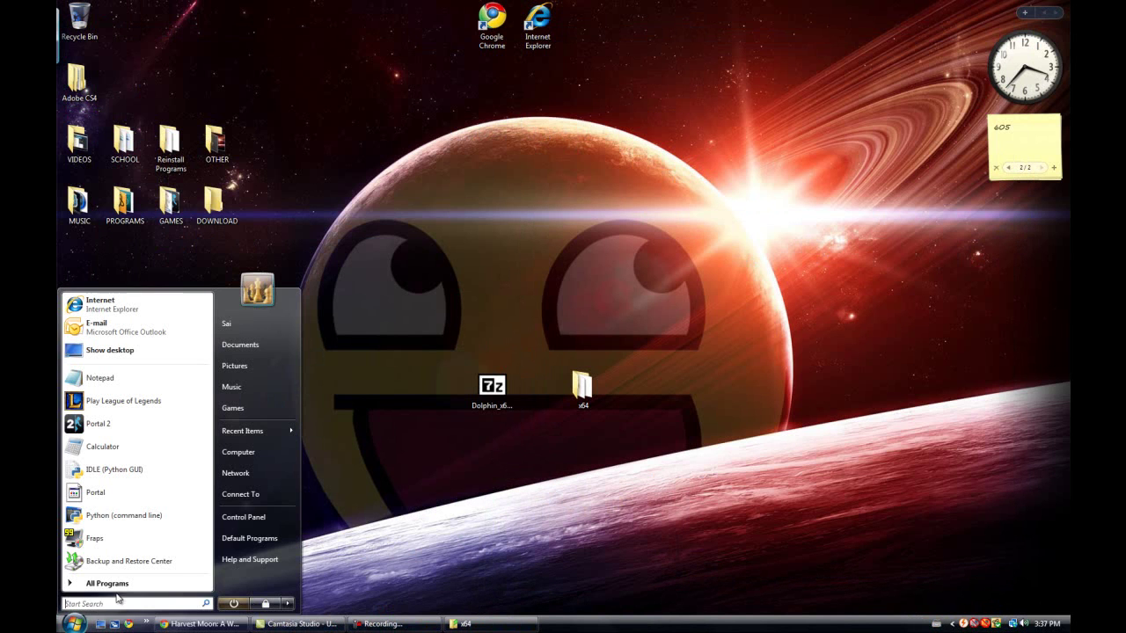
pyautogui.write('downloa')
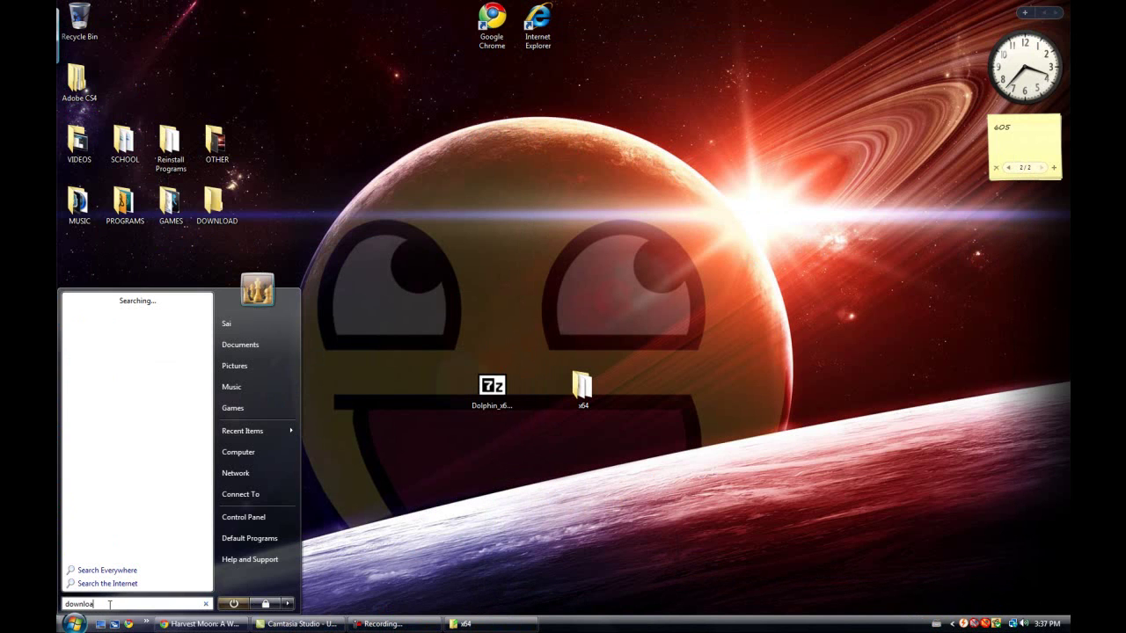
pyautogui.write('ds')
pyautogui.press('Return')
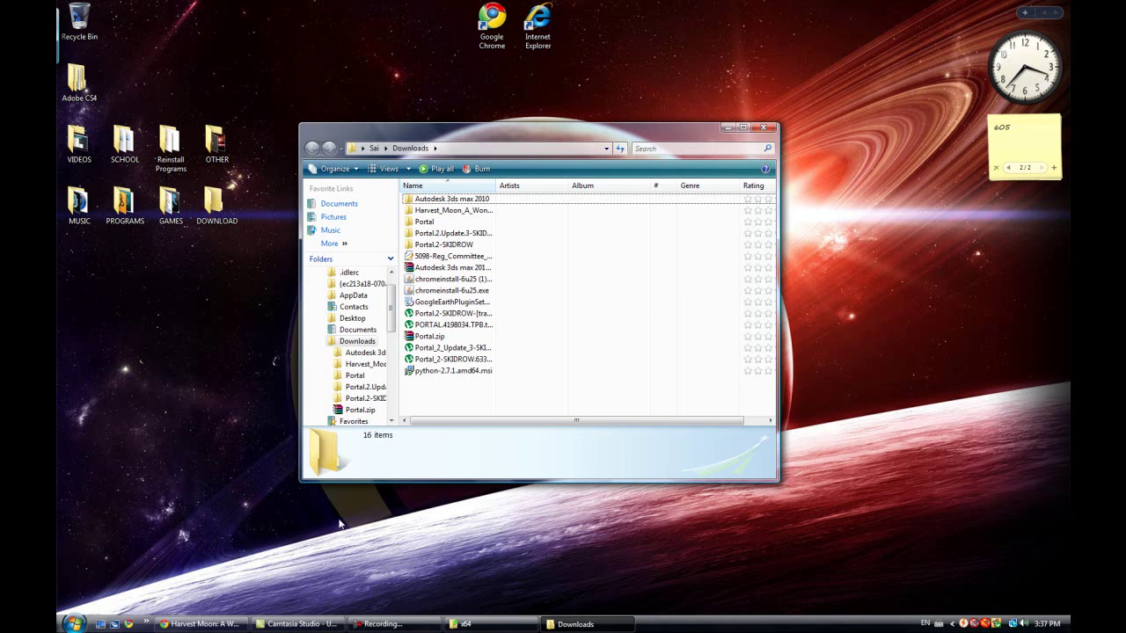
# Move the Harvest Moon .rar from x64\ROMS into Downloads and close the ROMS window.
pyautogui.click(479, 624)
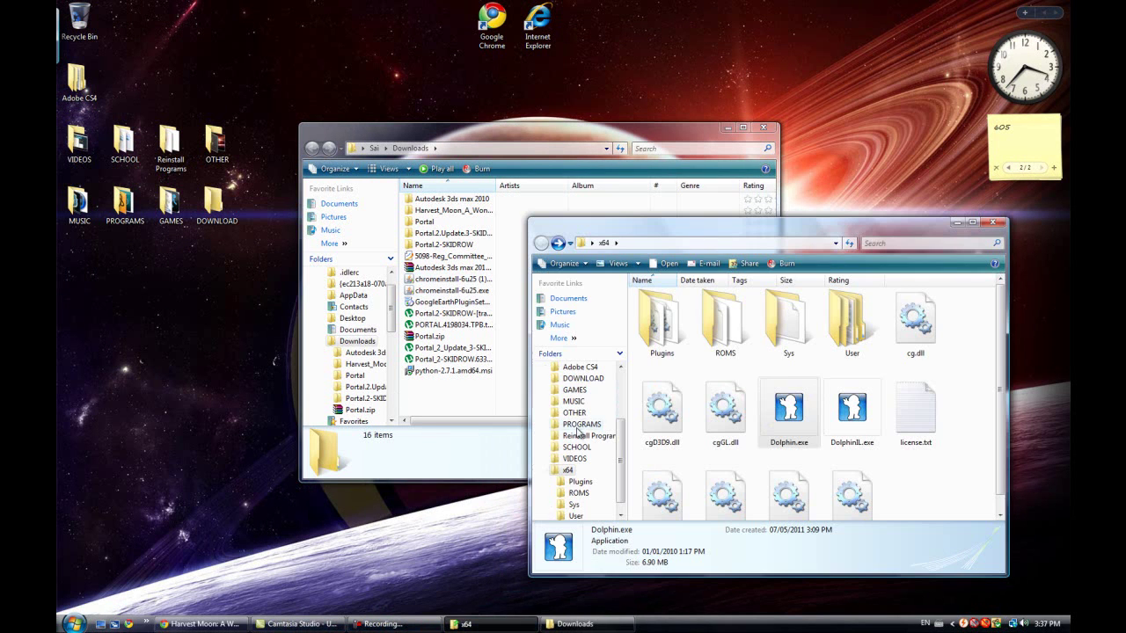
pyautogui.doubleClick(730, 330)
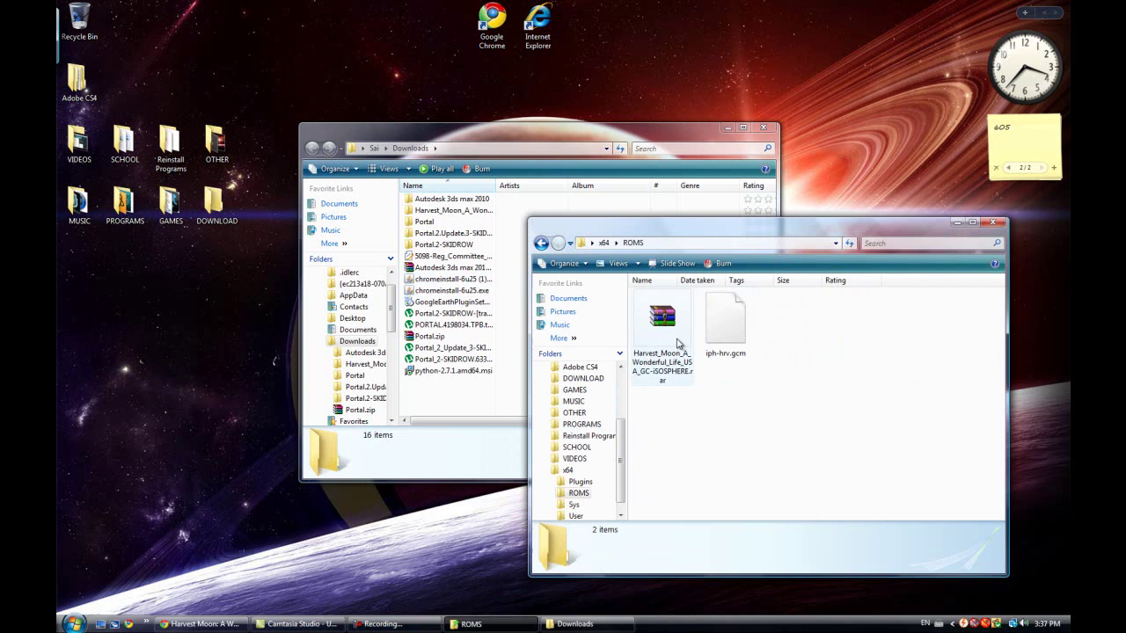
pyautogui.moveTo(677, 343); pyautogui.dragTo(478, 378)
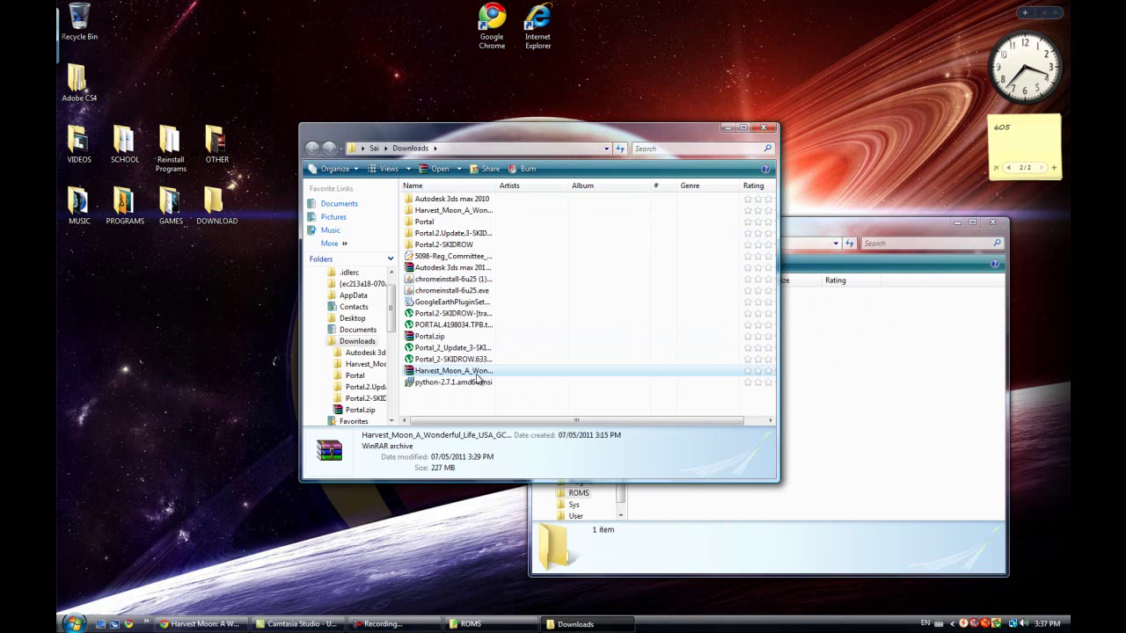
pyautogui.click(992, 222)
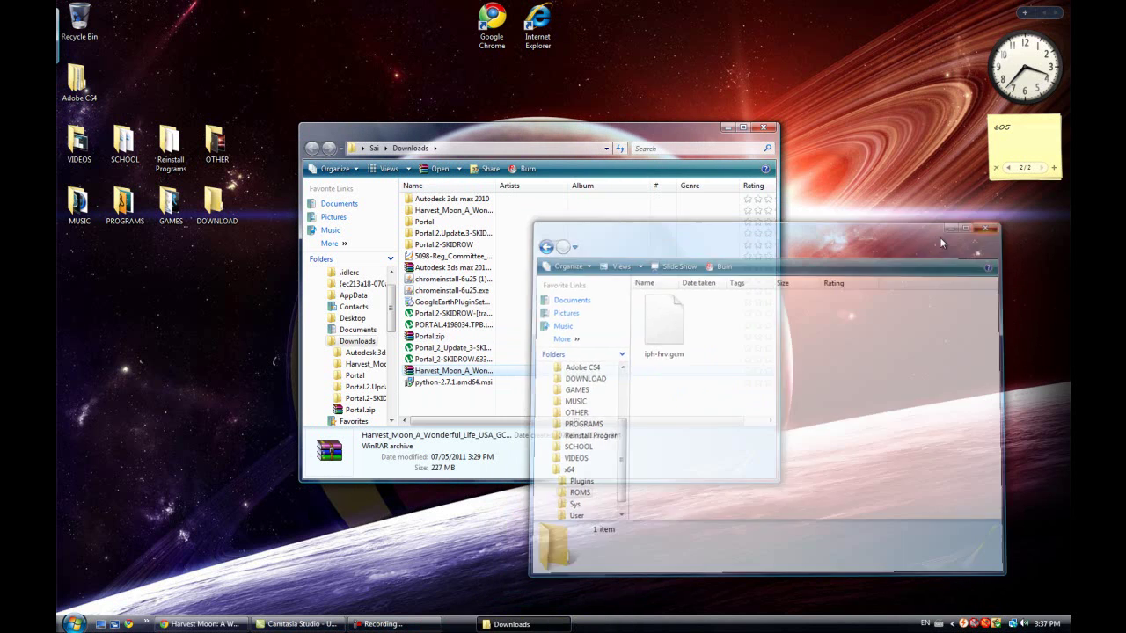
# Open the Harvest_Moon_A_Wonderful_Life_USA_GC-iSOSPHERE folder in Downloads, then minimise its window.
pyautogui.rightClick(446, 375)
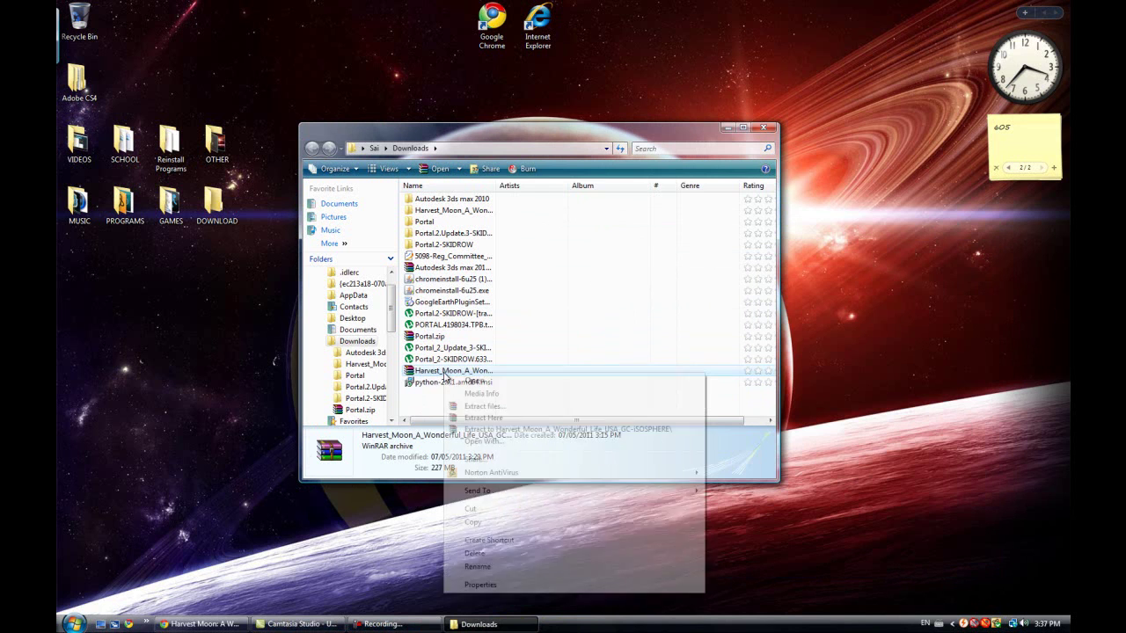
pyautogui.click(420, 405)
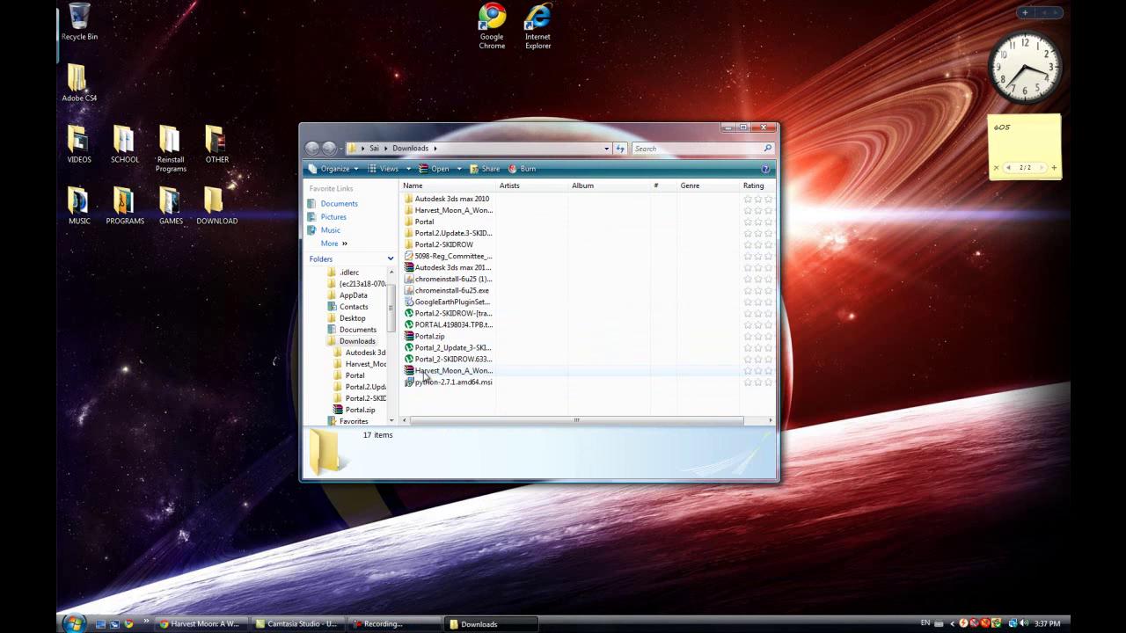
pyautogui.moveTo(420, 214); pyautogui.dragTo(411, 407)
pyautogui.click(411, 406)
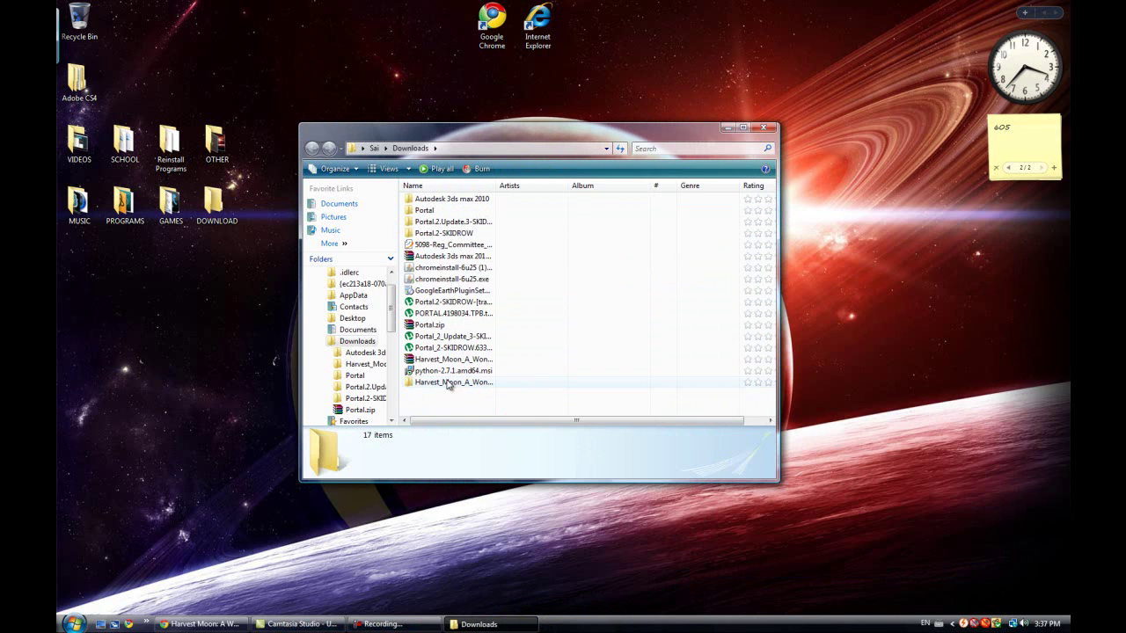
pyautogui.doubleClick(447, 383)
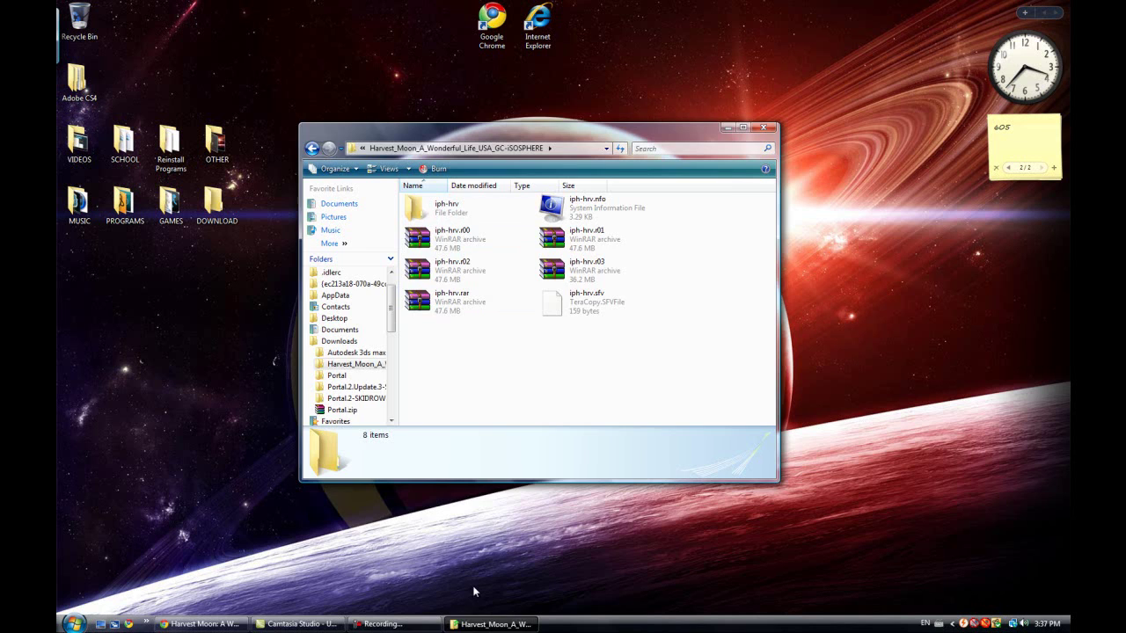
pyautogui.click(490, 624)
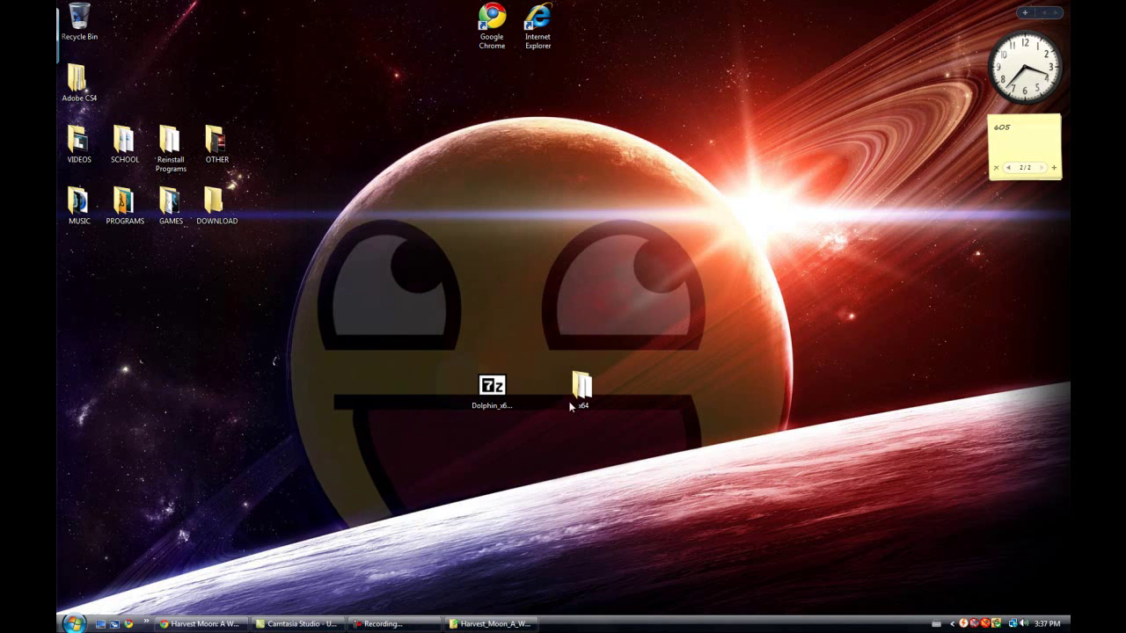
# Check the contents of x64\ROMS, then minimise that window.
pyautogui.doubleClick(592, 396)
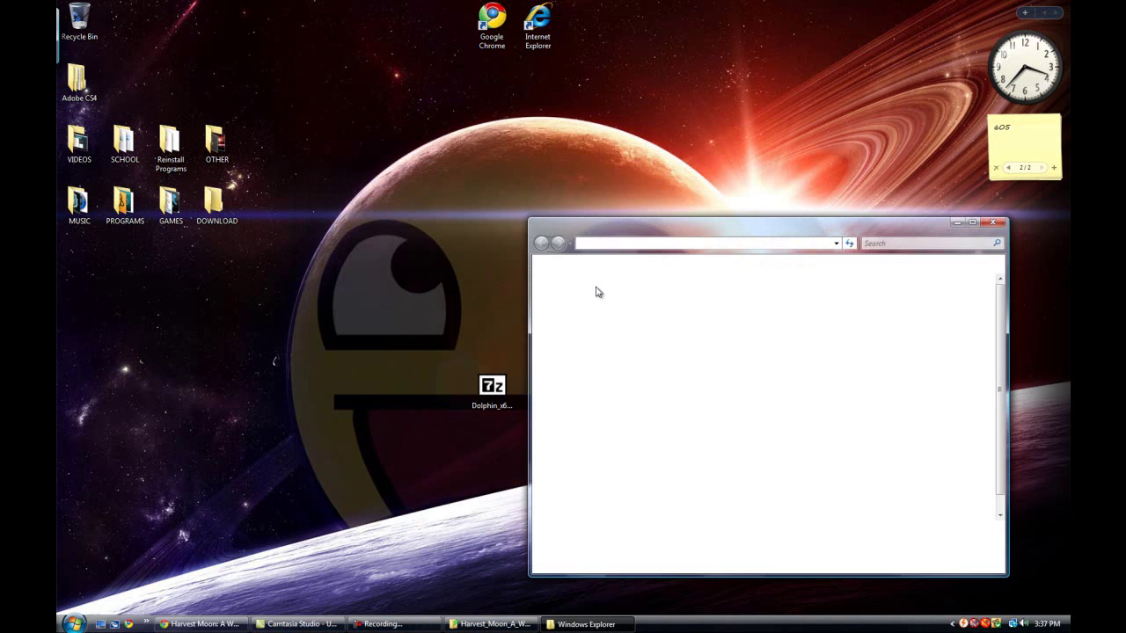
pyautogui.doubleClick(724, 318)
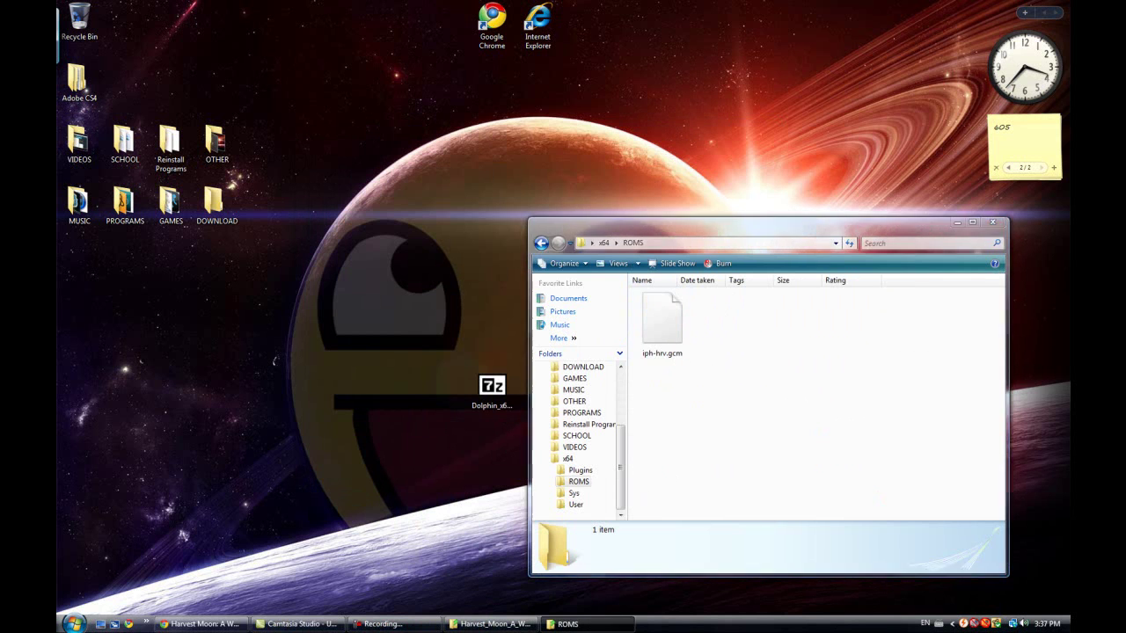
pyautogui.click(572, 624)
# Switch the Harvest_Moon folder to List view and select the five iph-hrv RAR parts.
pyautogui.click(492, 624)
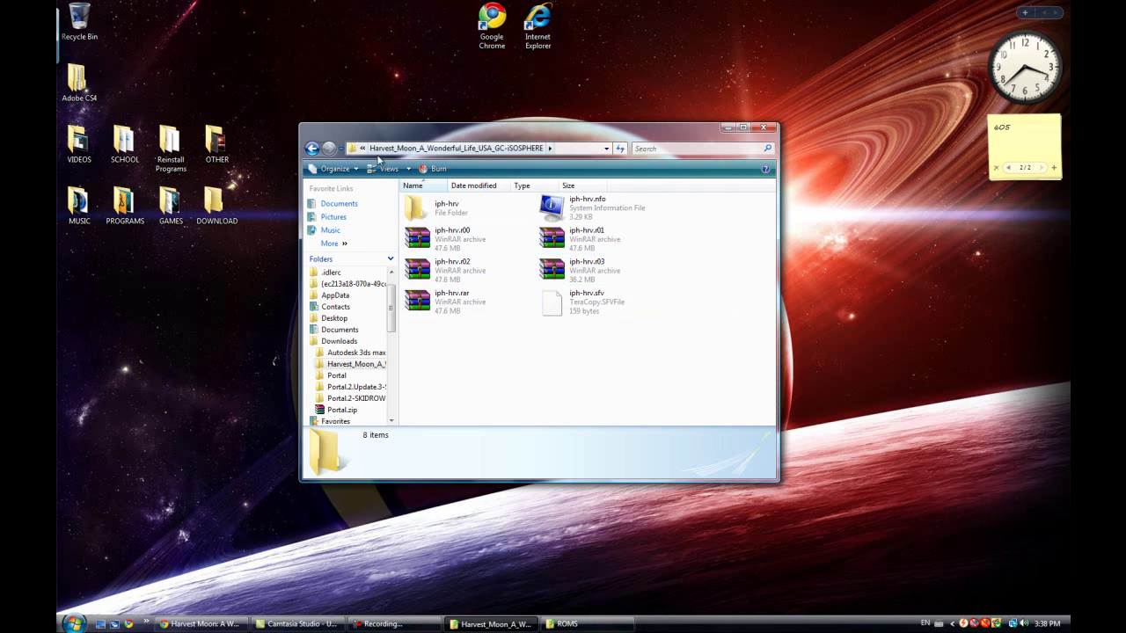
pyautogui.click(408, 170)
pyautogui.click(408, 169)
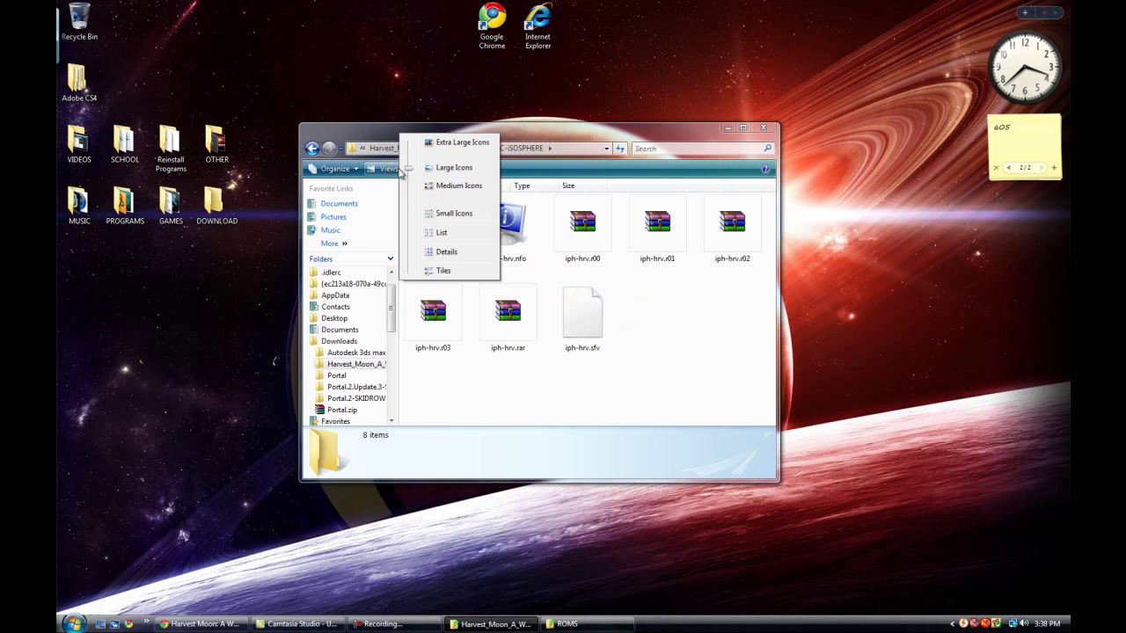
pyautogui.click(438, 233)
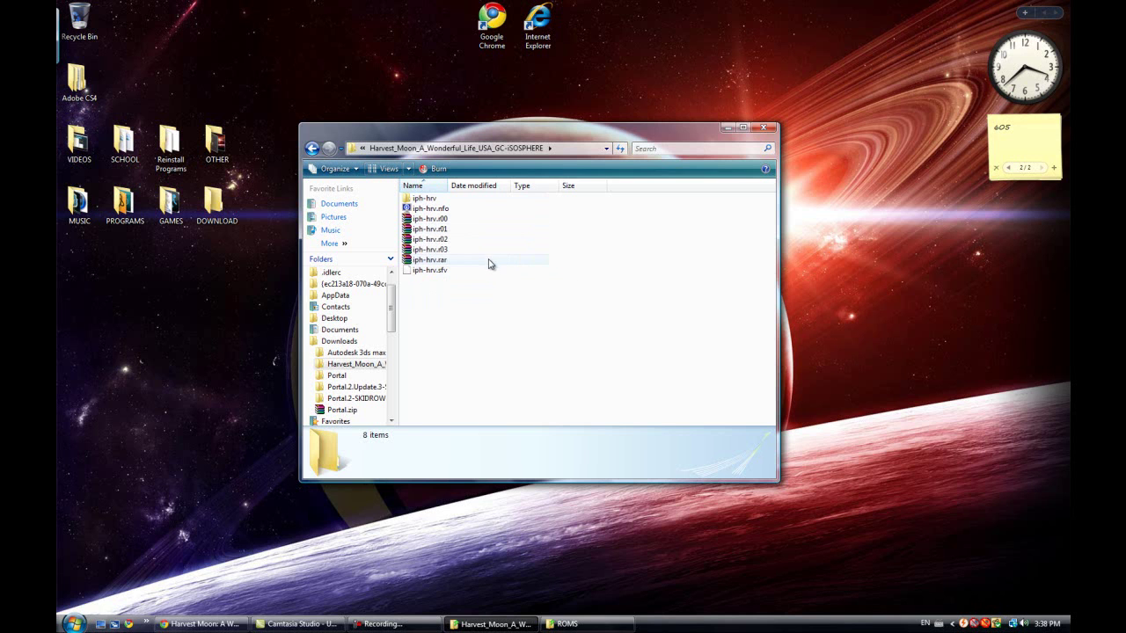
pyautogui.moveTo(490, 262); pyautogui.dragTo(424, 222)
# Dismiss the RAR parts' extraction options and open the iph-hrv folder.
pyautogui.rightClick(424, 222)
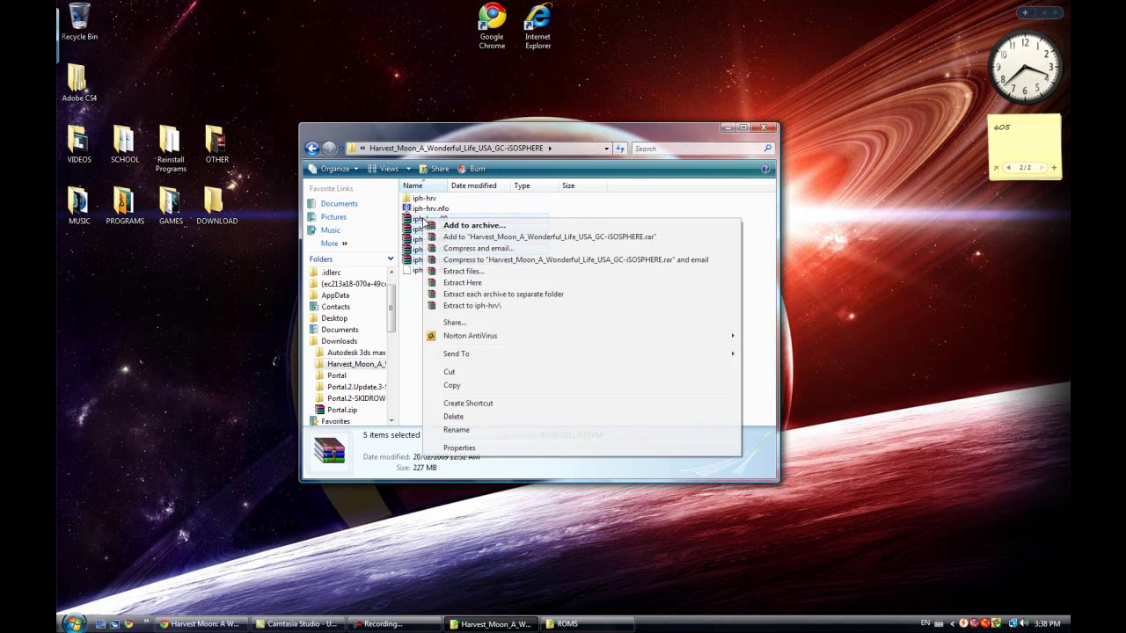
pyautogui.click(405, 325)
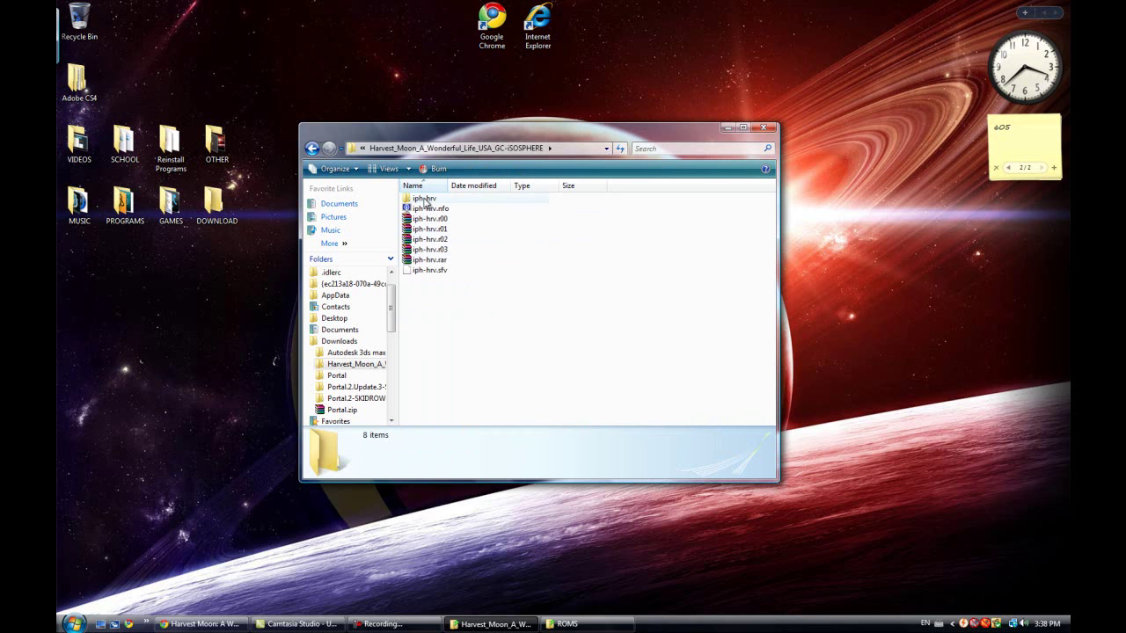
pyautogui.moveTo(425, 200); pyautogui.dragTo(432, 299)
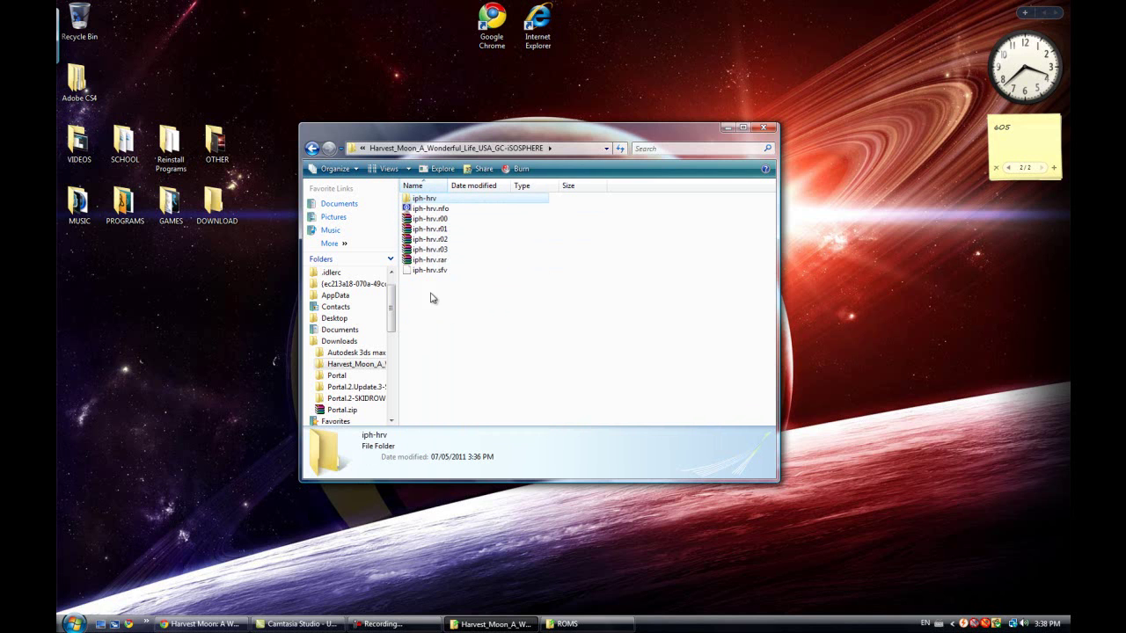
pyautogui.doubleClick(419, 201)
# Move the 1.35 GB iph-hrv.gcm from ROMS into iph-hrv and confirm it arrived.
pyautogui.click(572, 625)
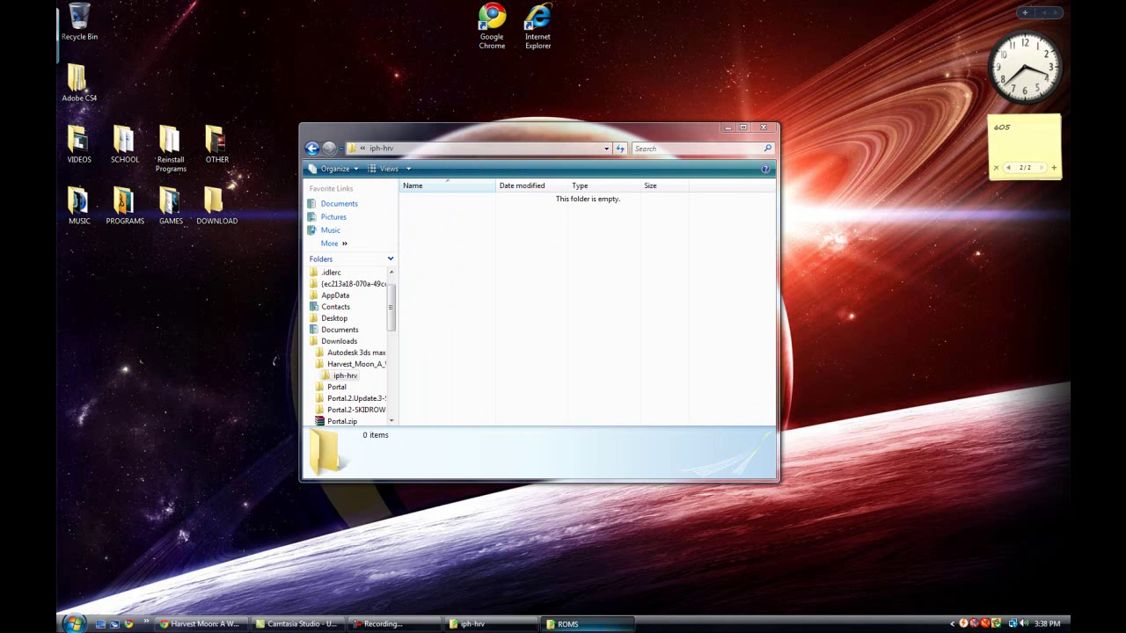
pyautogui.moveTo(671, 338); pyautogui.dragTo(462, 291)
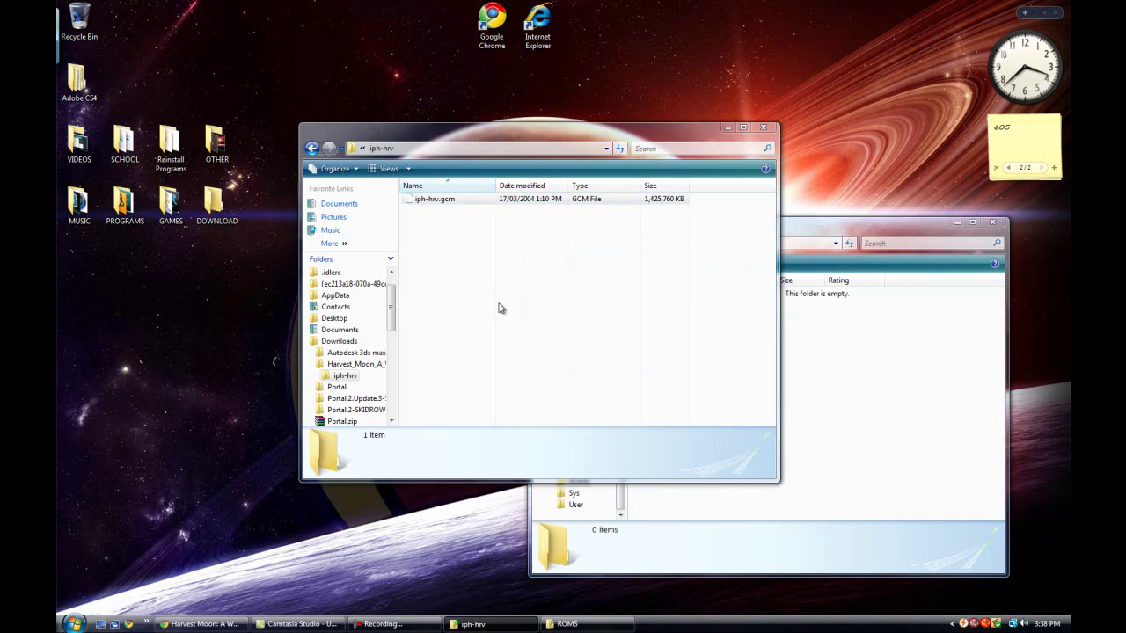
pyautogui.click(312, 148)
pyautogui.doubleClick(426, 199)
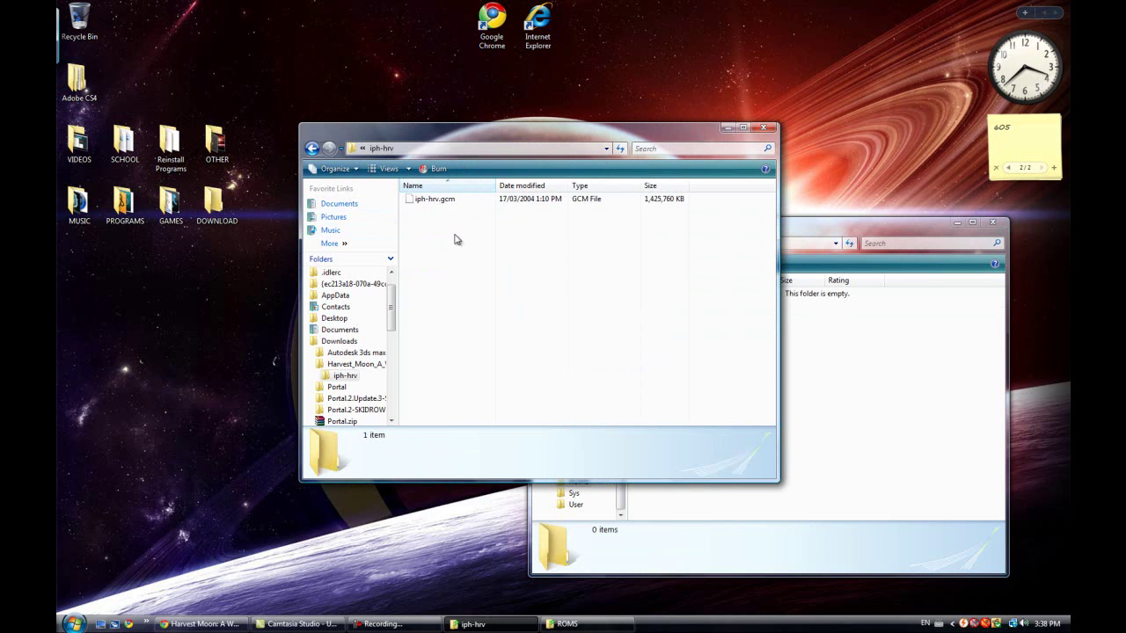
pyautogui.click(473, 623)
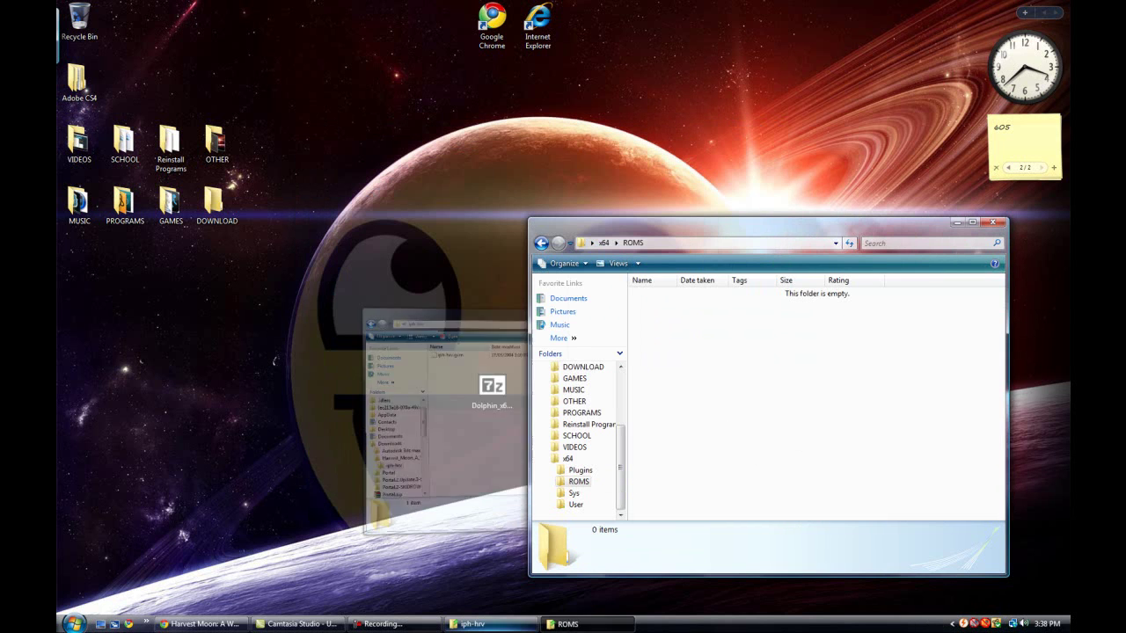
# Go back up to the x64 folder and open its ROMS folder.
pyautogui.click(542, 243)
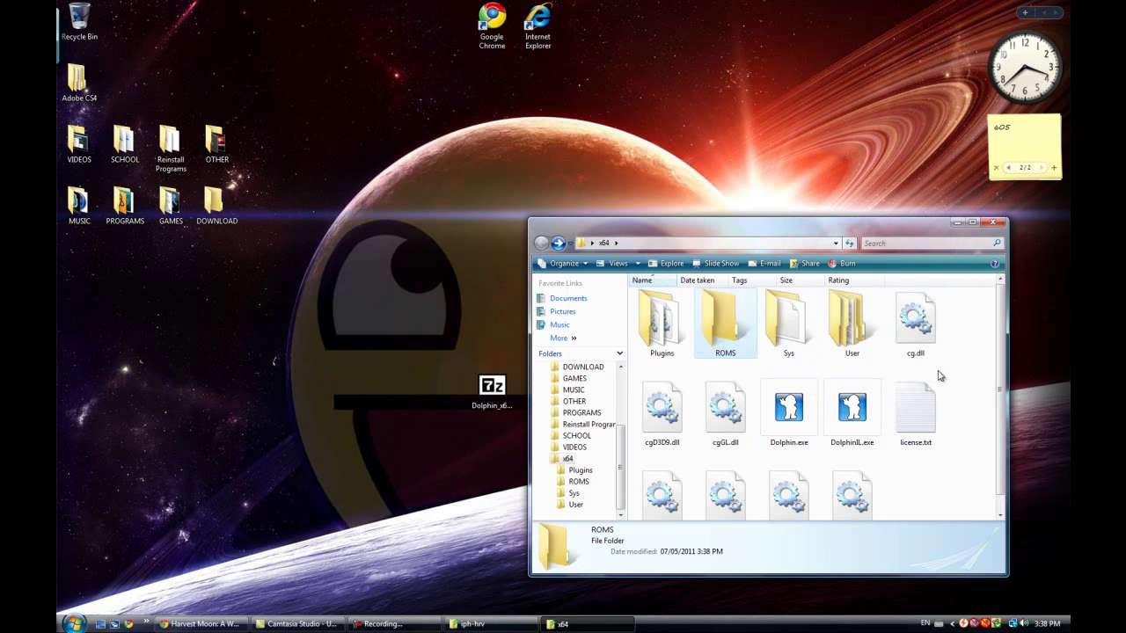
pyautogui.moveTo(939, 371); pyautogui.dragTo(735, 375)
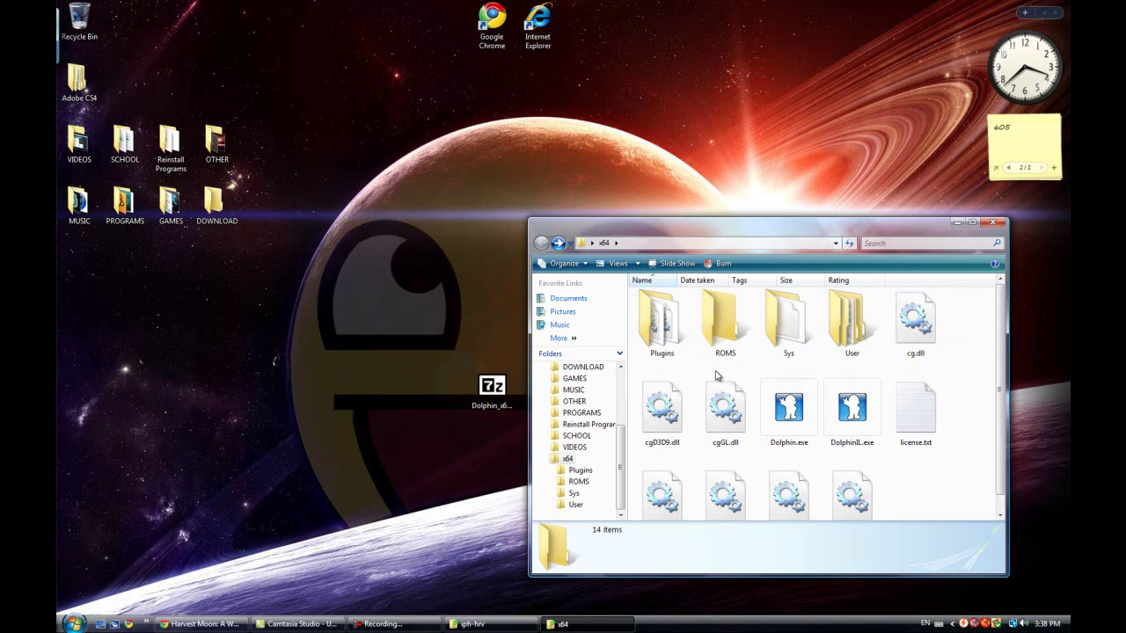
pyautogui.doubleClick(728, 327)
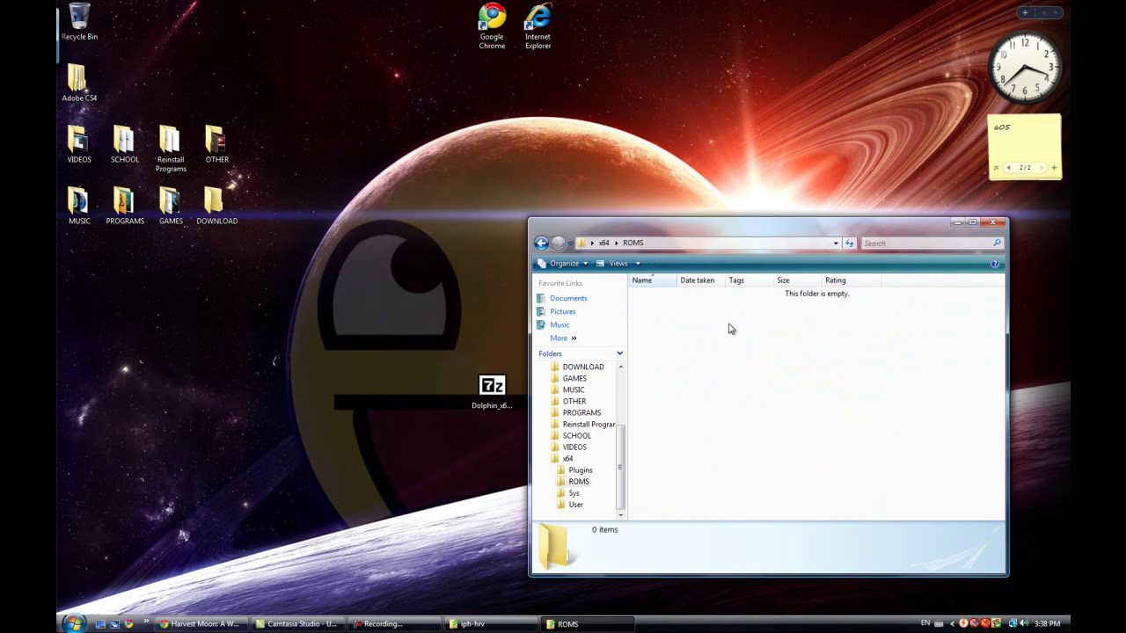
# Move iph-hrv.gcm from the iph-hrv window into ROMS and close the emptied window.
pyautogui.click(491, 624)
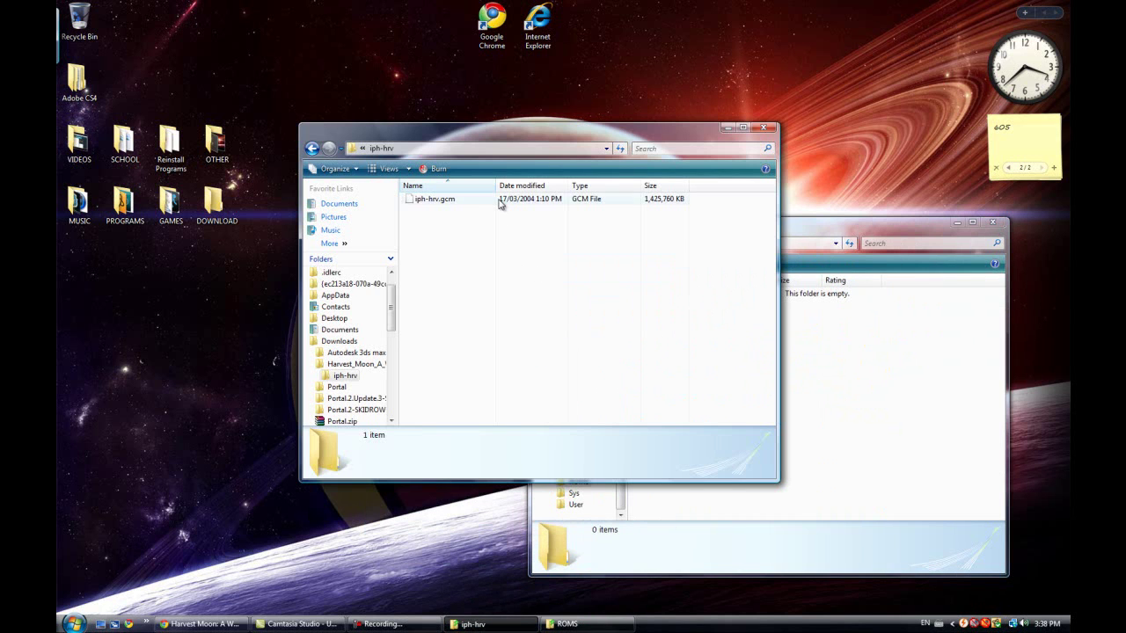
pyautogui.moveTo(501, 204); pyautogui.dragTo(856, 360)
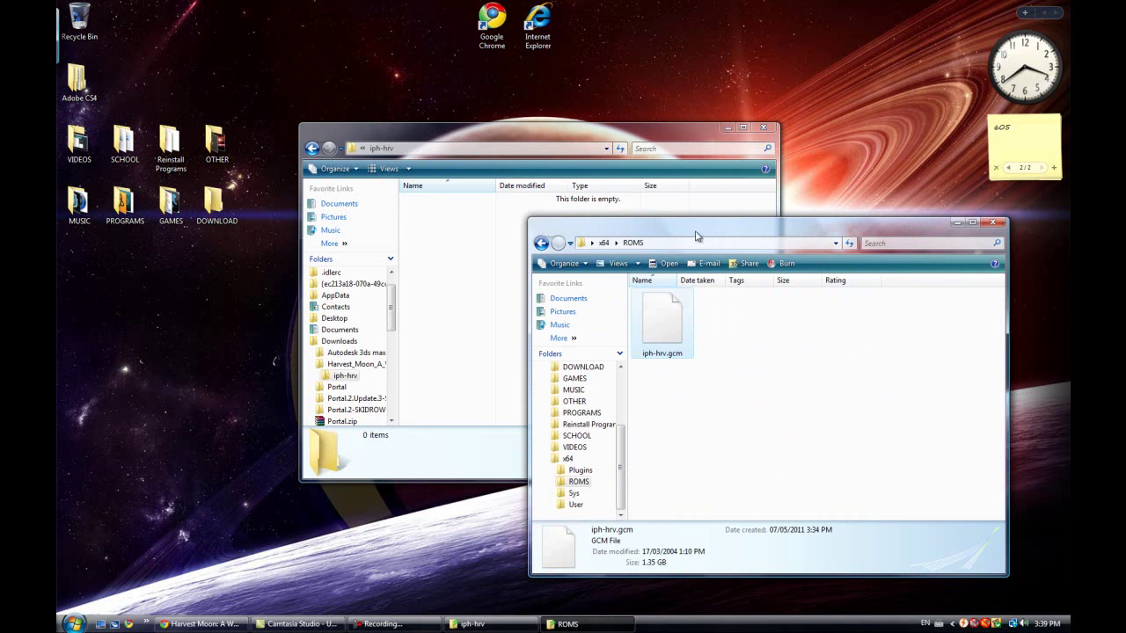
pyautogui.click(762, 129)
pyautogui.click(764, 129)
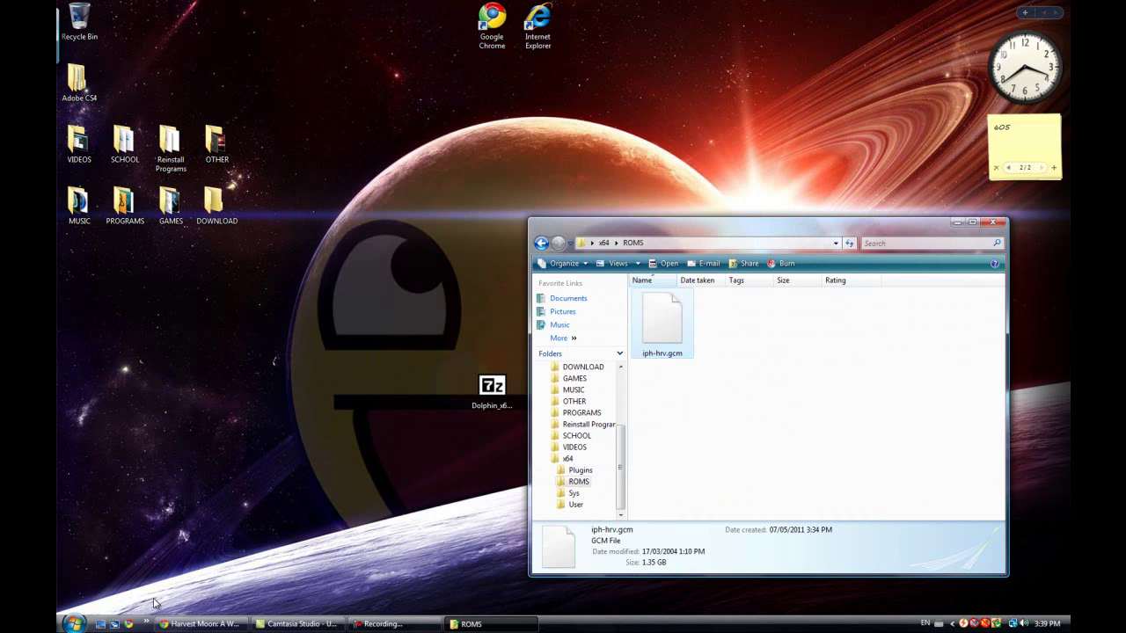
# Launch Dolphin.exe from x64 and review each controller's keyboard bindings in Pad Settings, ending on Controller 1.
pyautogui.click(542, 244)
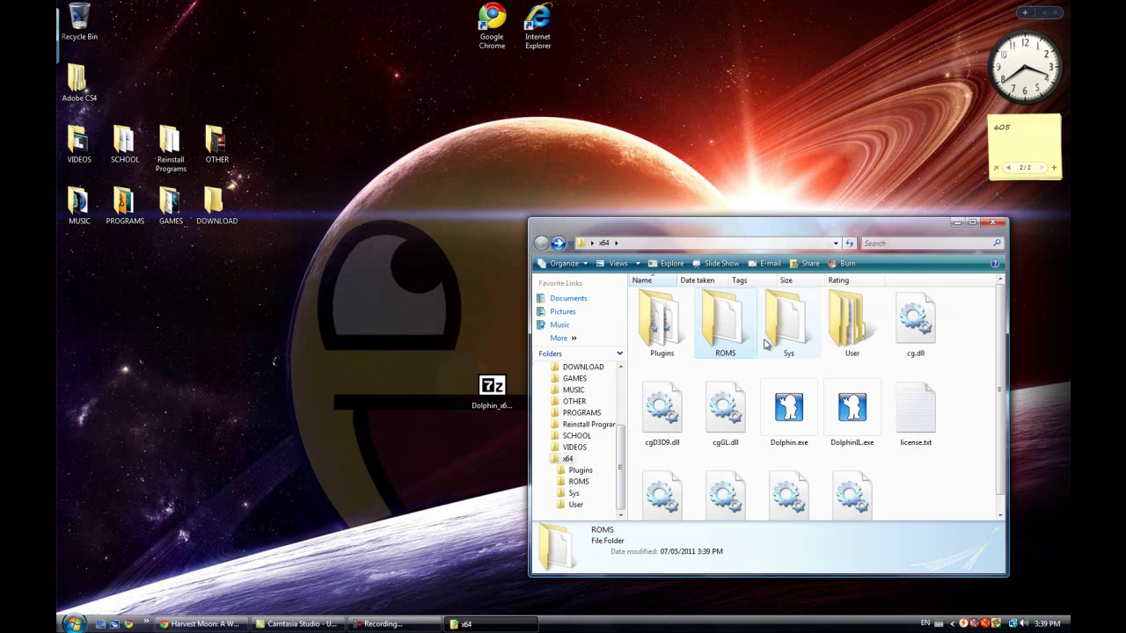
pyautogui.doubleClick(795, 420)
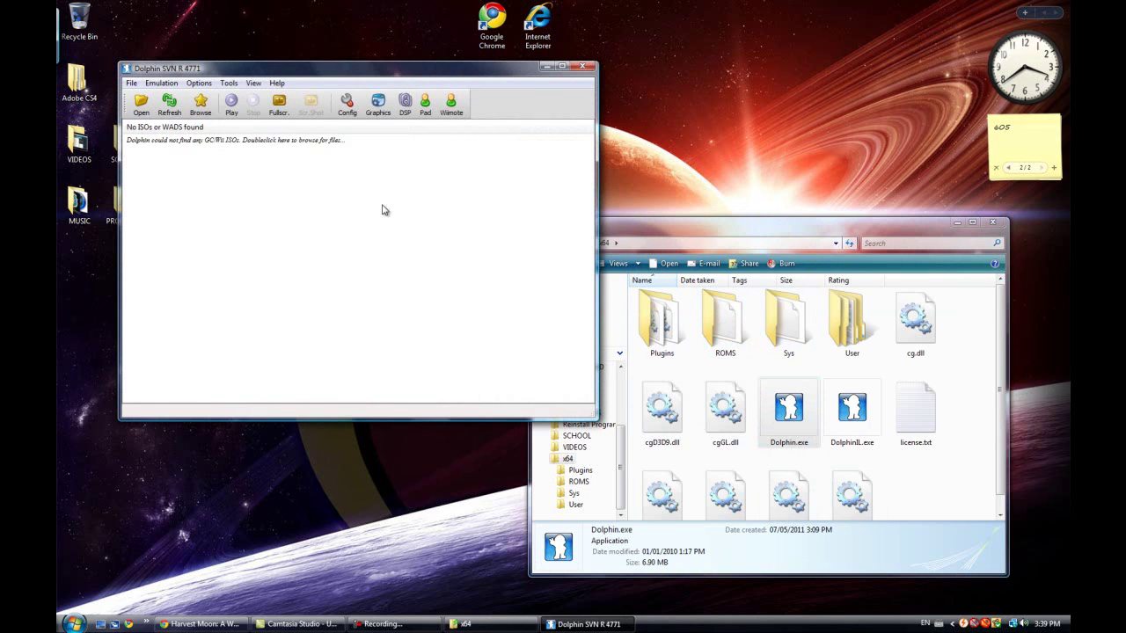
pyautogui.click(201, 84)
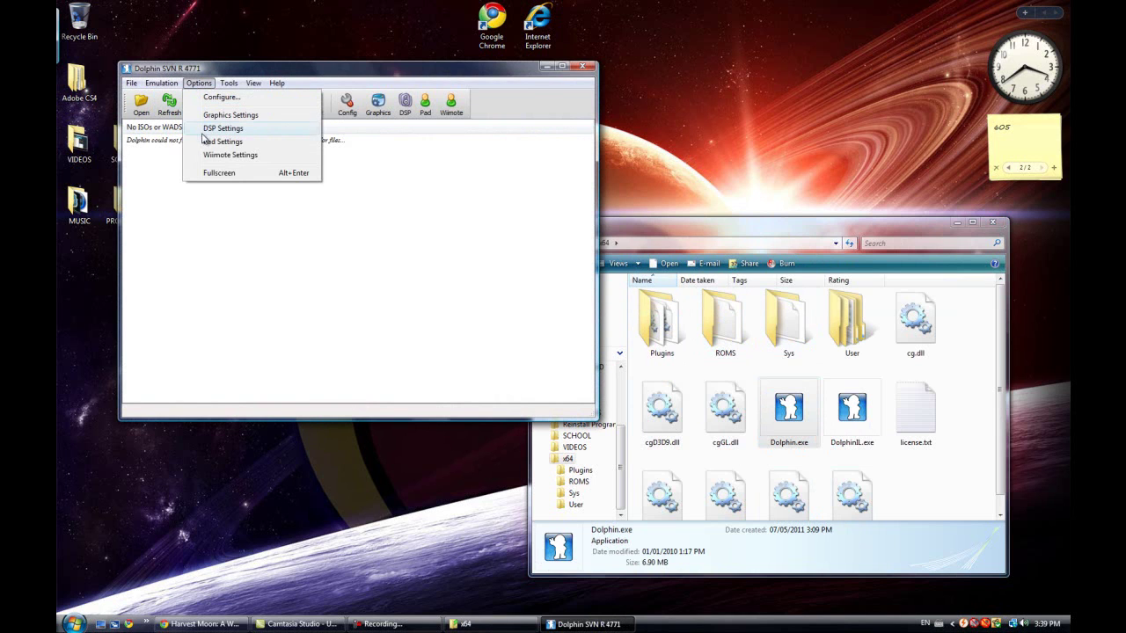
pyautogui.click(220, 142)
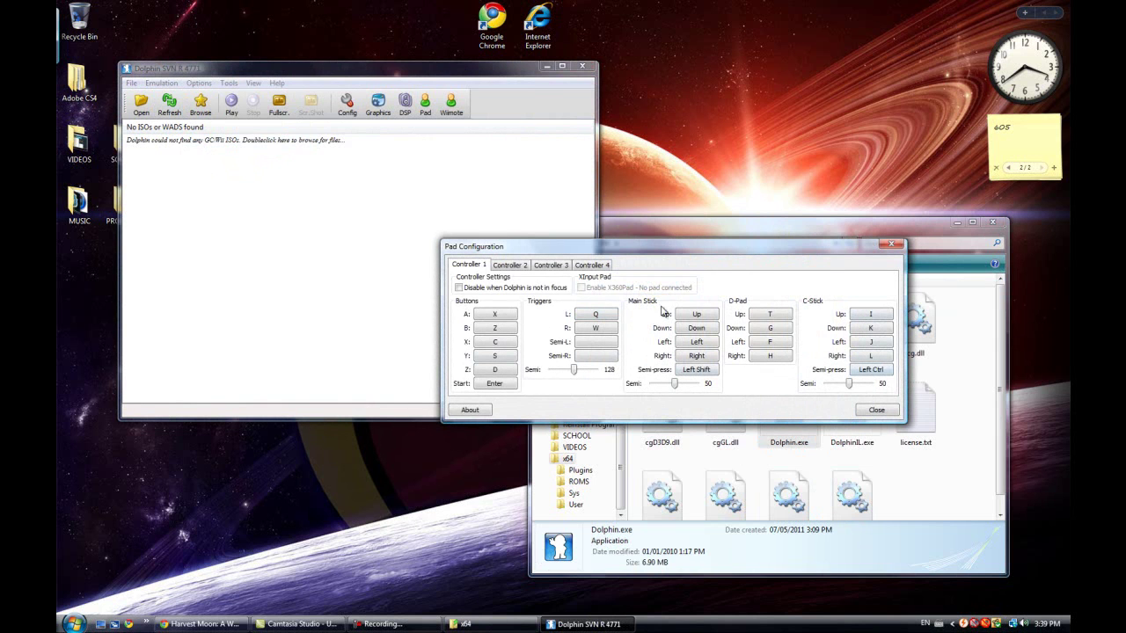
pyautogui.click(519, 269)
pyautogui.click(553, 266)
pyautogui.click(592, 265)
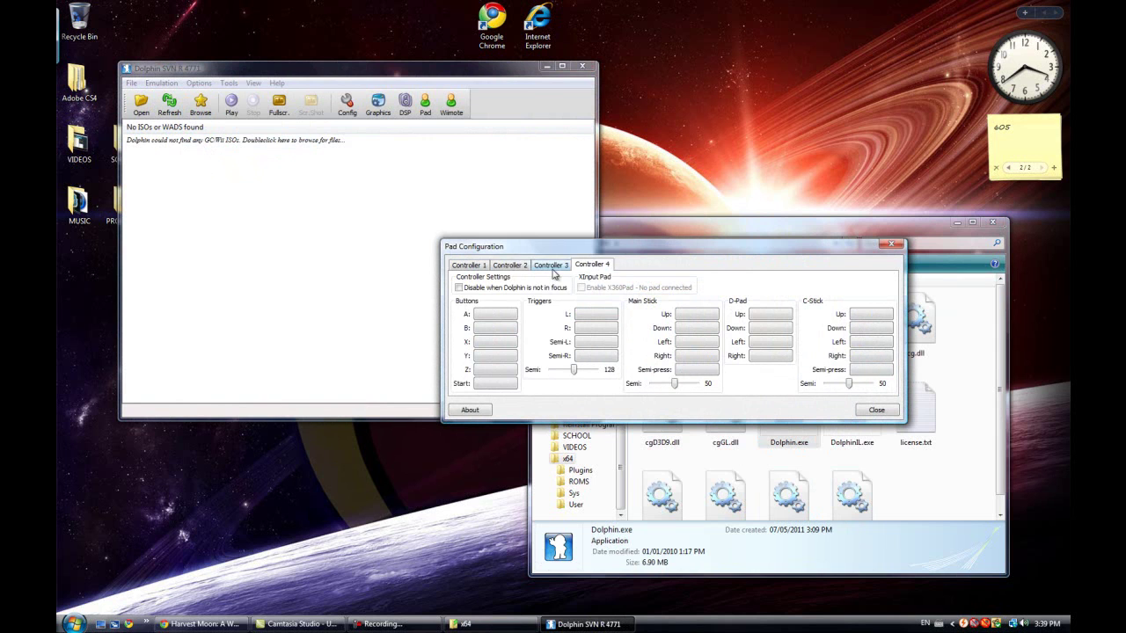
pyautogui.click(554, 267)
pyautogui.click(497, 266)
pyautogui.click(480, 263)
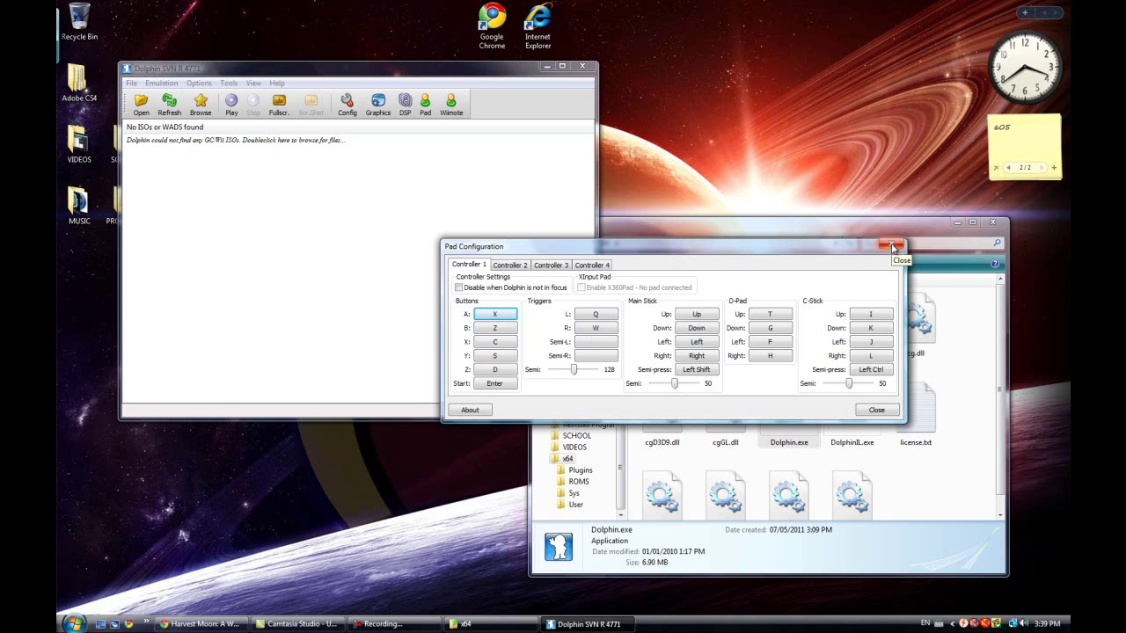
# Close the pad configuration, boot iph-hrv.gcm from the ROMS folder, and maximize the game window.
pyautogui.click(877, 411)
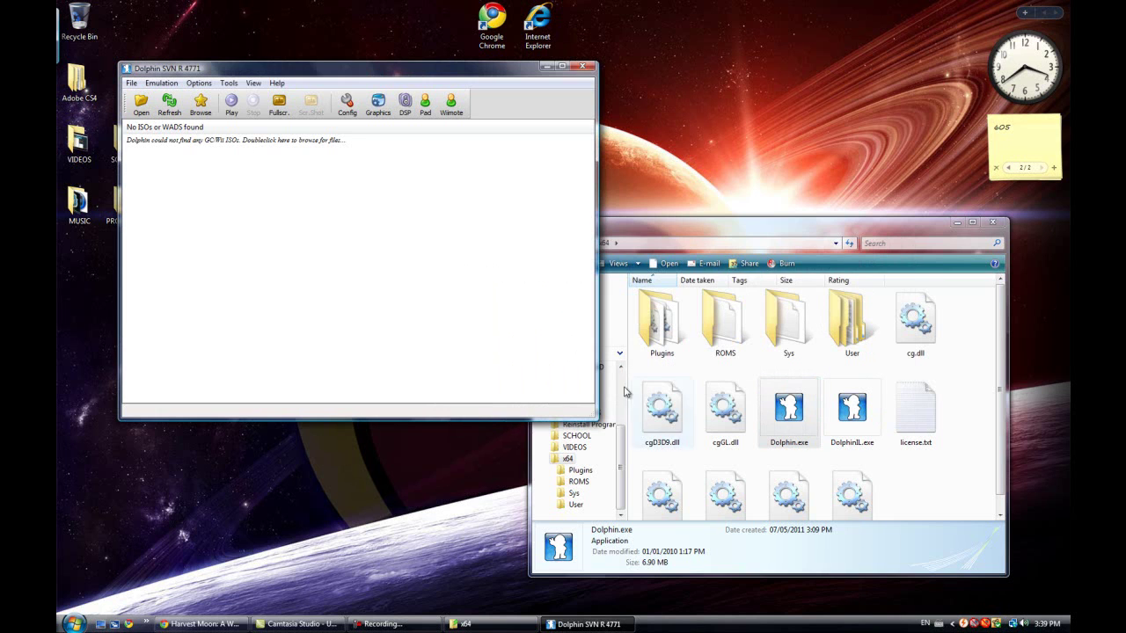
pyautogui.click(141, 104)
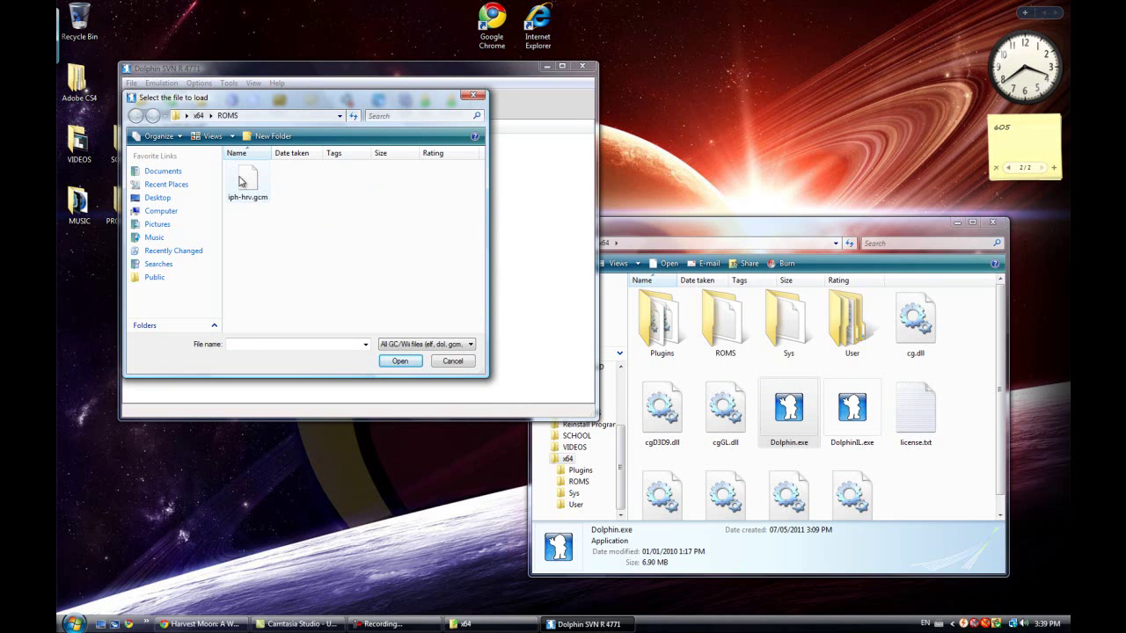
pyautogui.click(247, 185)
pyautogui.click(399, 361)
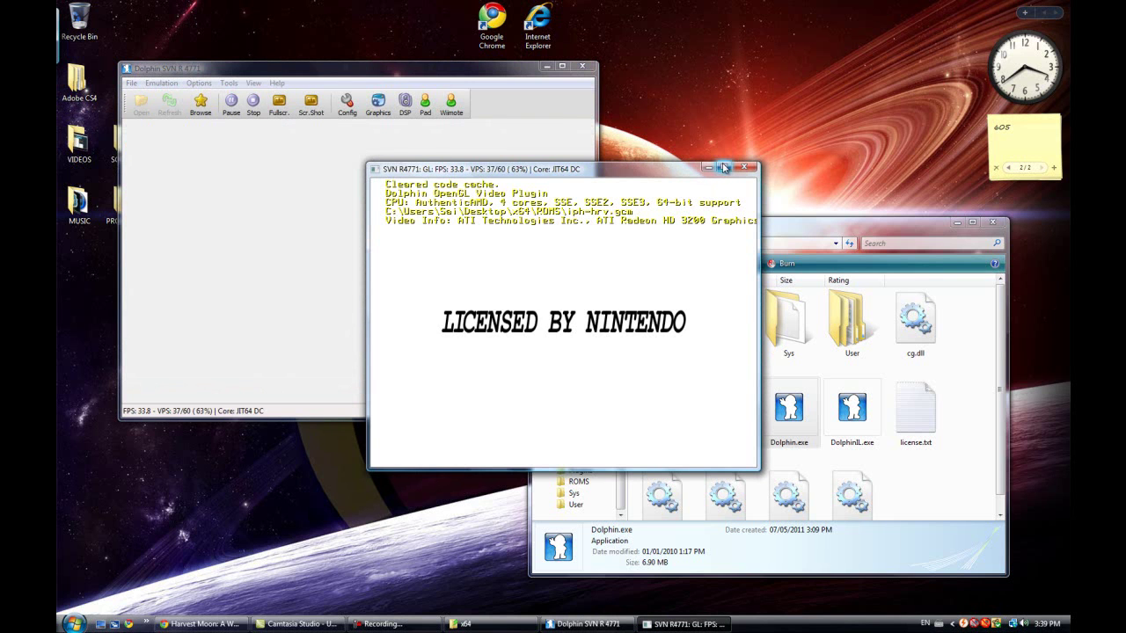
pyautogui.click(725, 168)
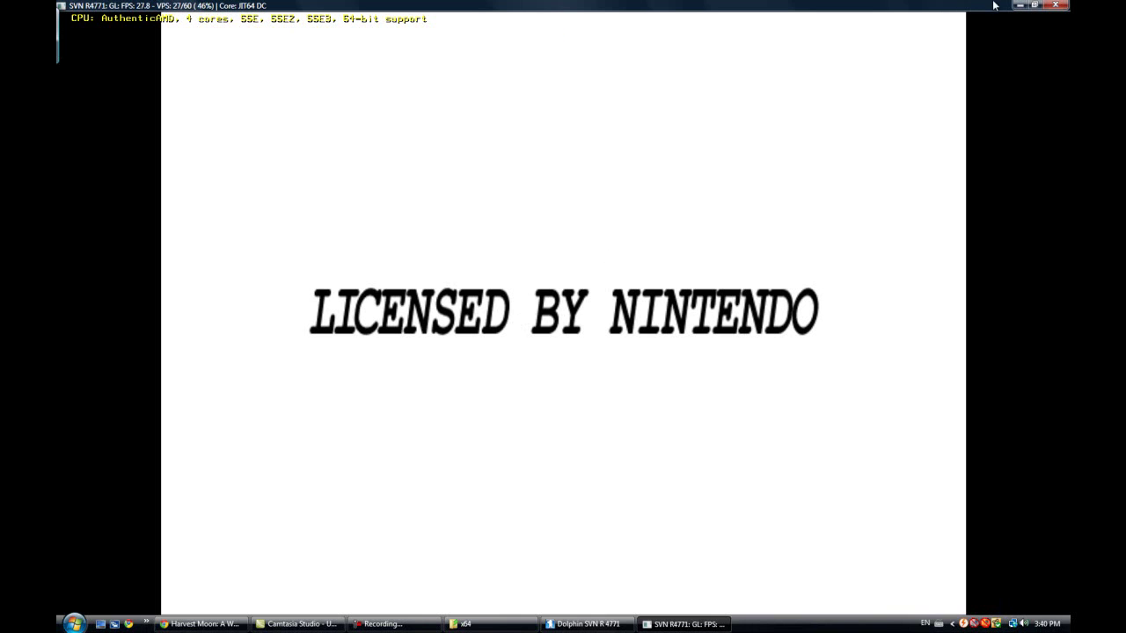
# Restore the game window to normal size while Harvest Moon runs through its intro logos.
pyautogui.click(1035, 5)
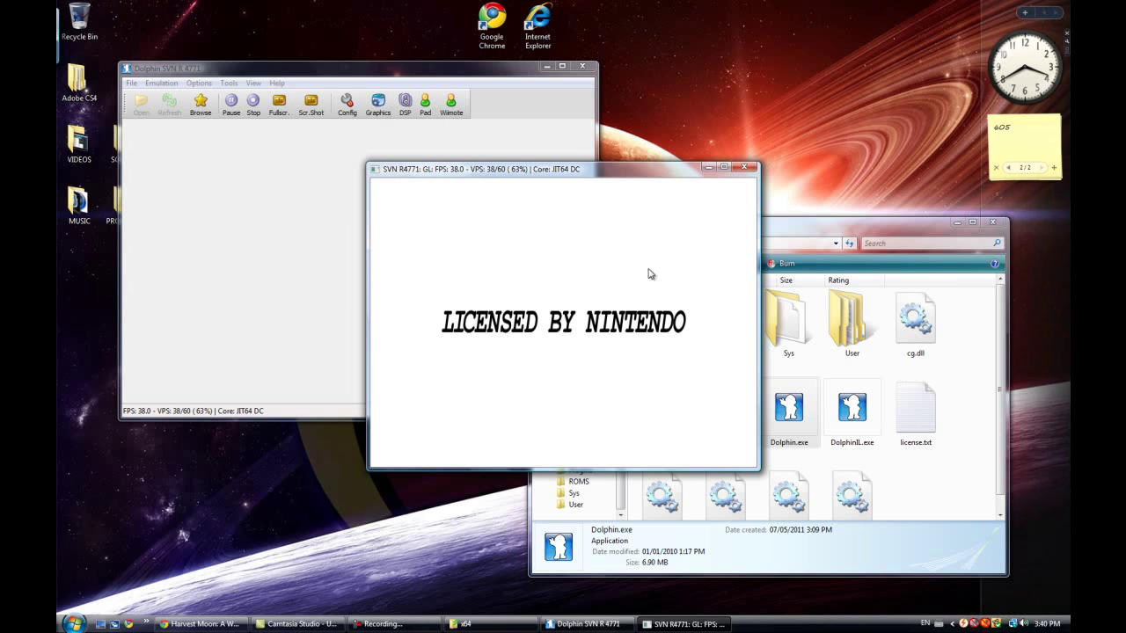
pyautogui.moveTo(587, 624)
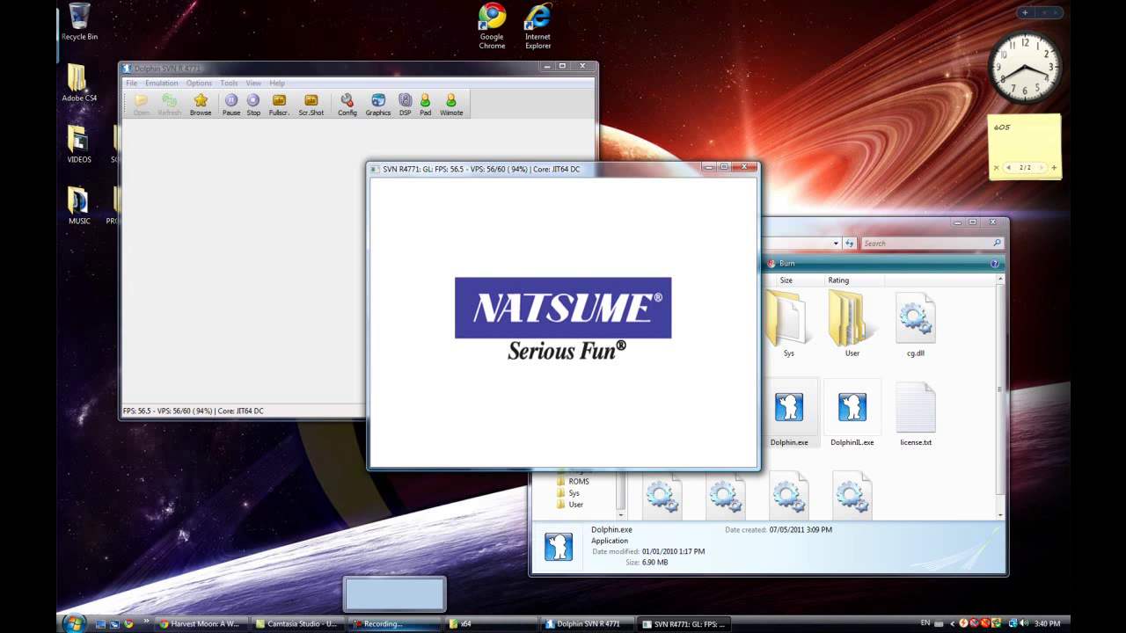
pyautogui.moveTo(295, 624)
pyautogui.moveTo(395, 624)
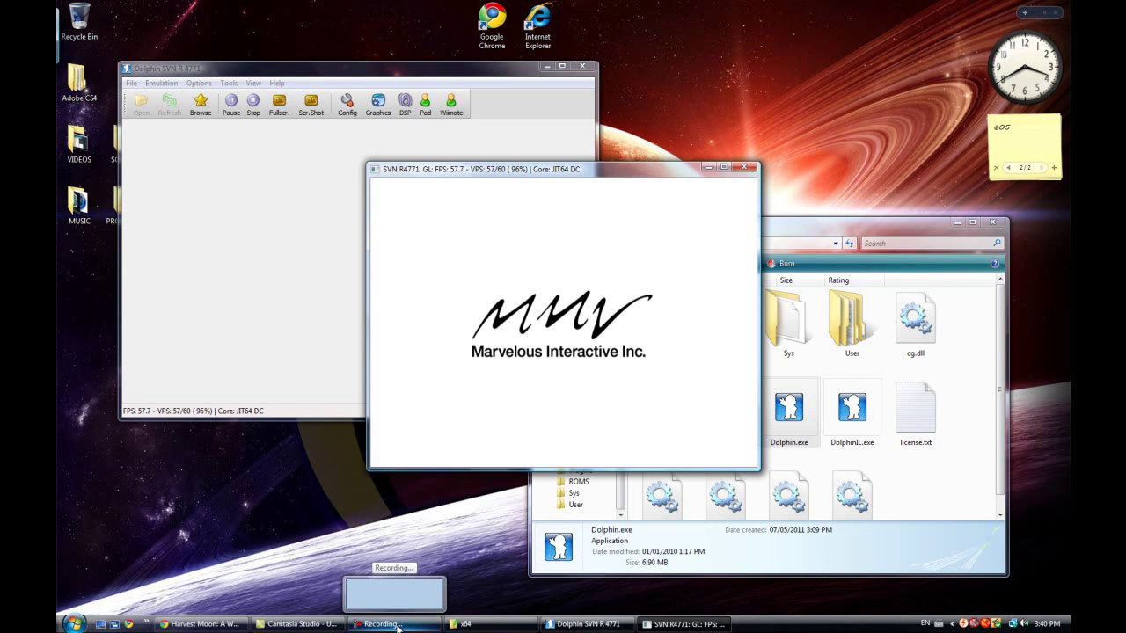
pyautogui.click(396, 625)
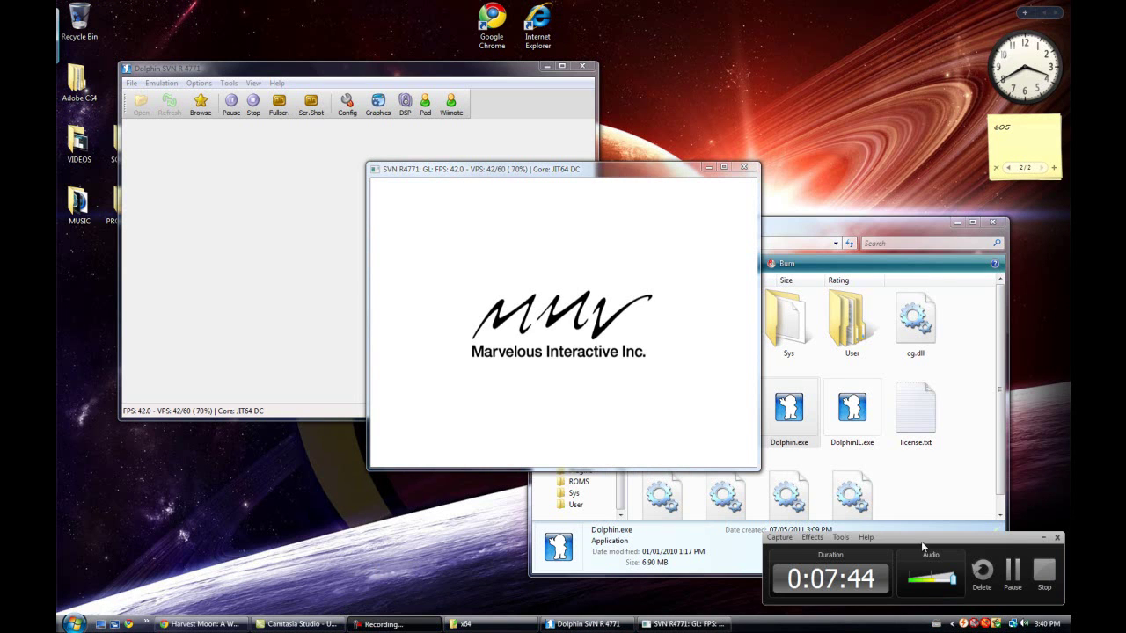